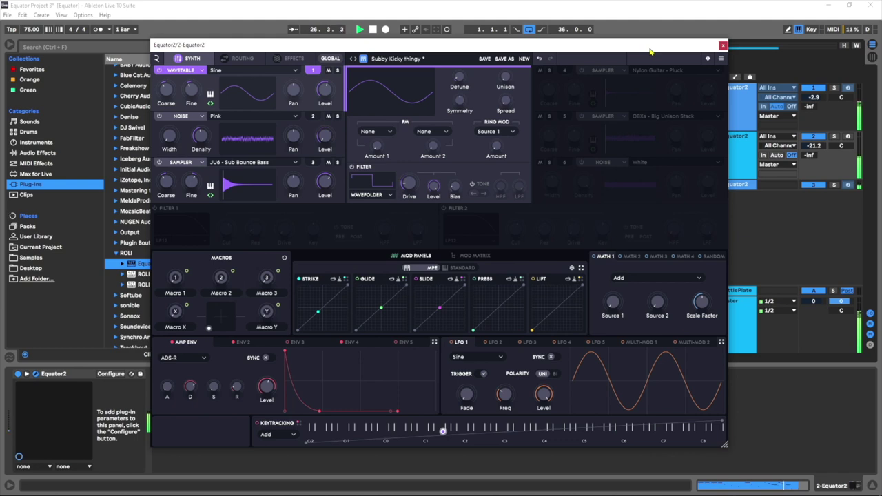
# Stop playback, start a new patch discarding the unsaved changes, and load the Sine wavetable into source 1
pyautogui.press('space')
pyautogui.click(523, 59)
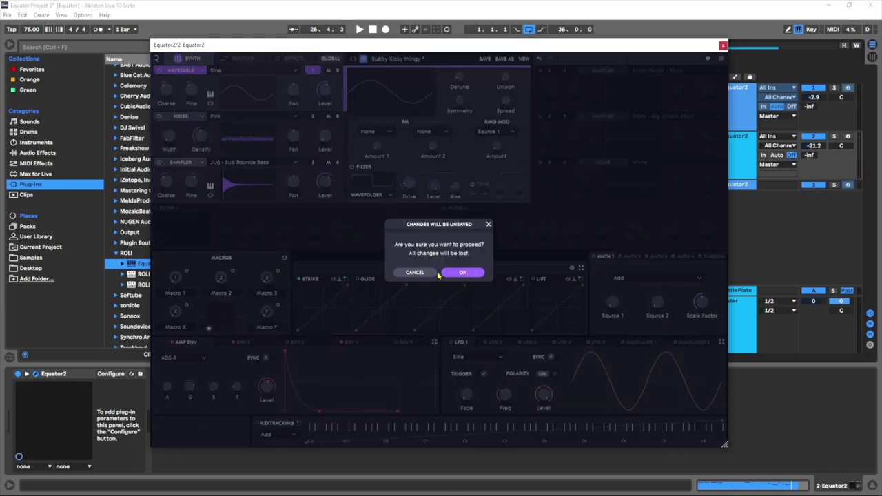
pyautogui.click(453, 272)
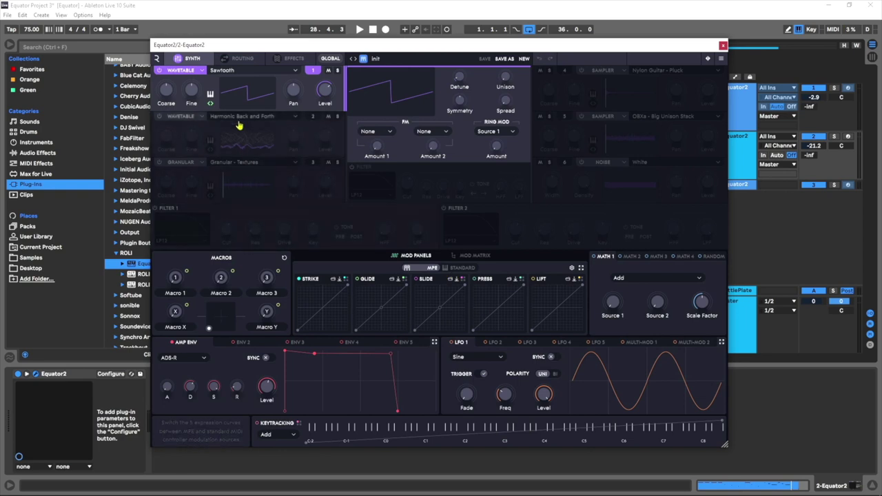
pyautogui.click(233, 72)
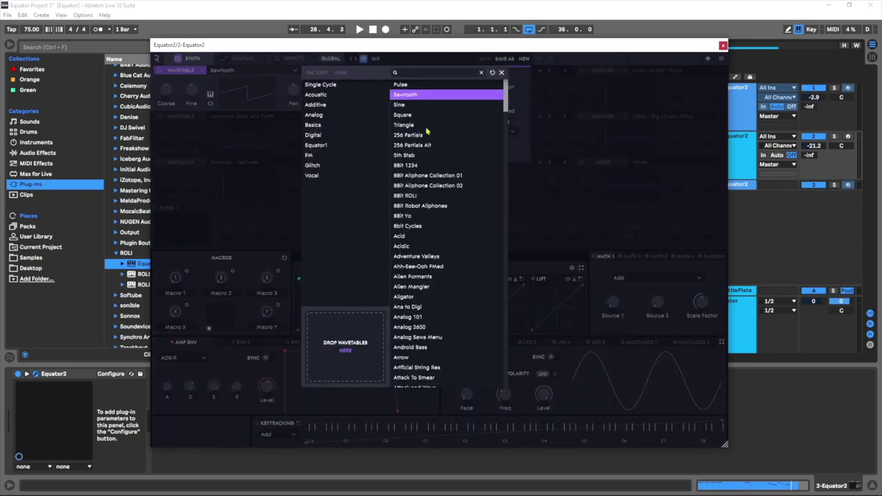
pyautogui.click(409, 106)
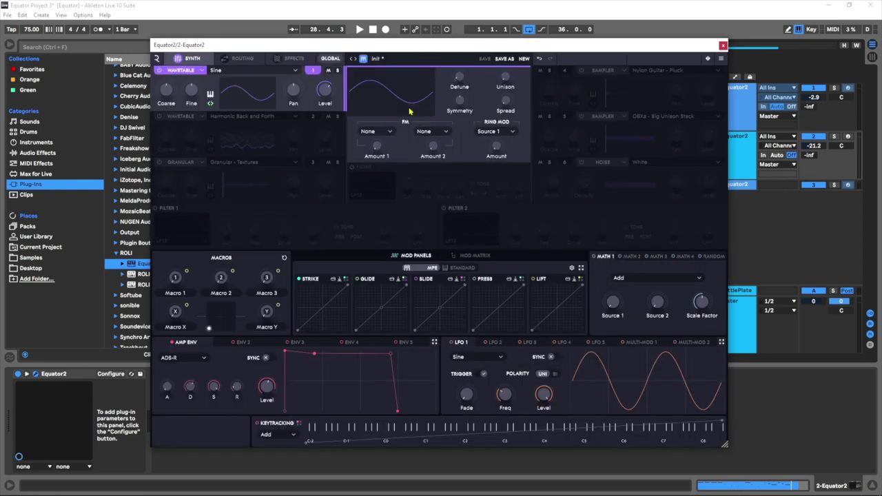
# Solo the second Equator2 track and audition the plain sine sound
pyautogui.press('space')
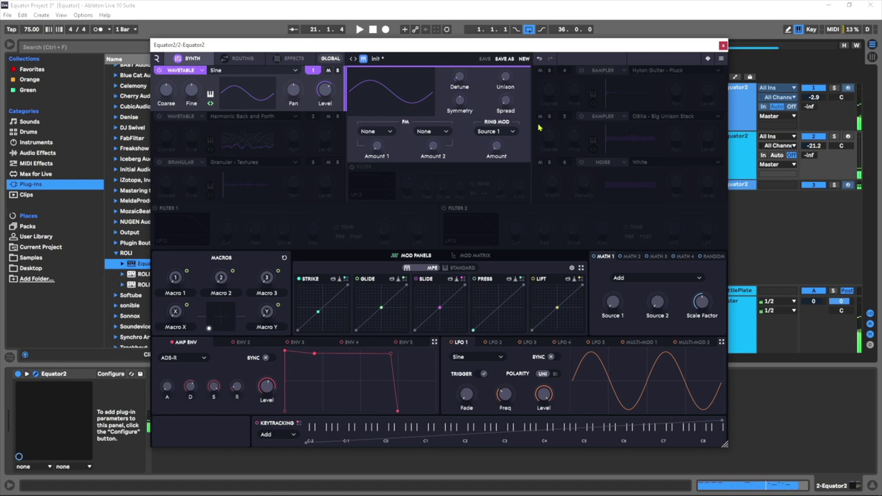
pyautogui.click(834, 135)
pyautogui.press('space')
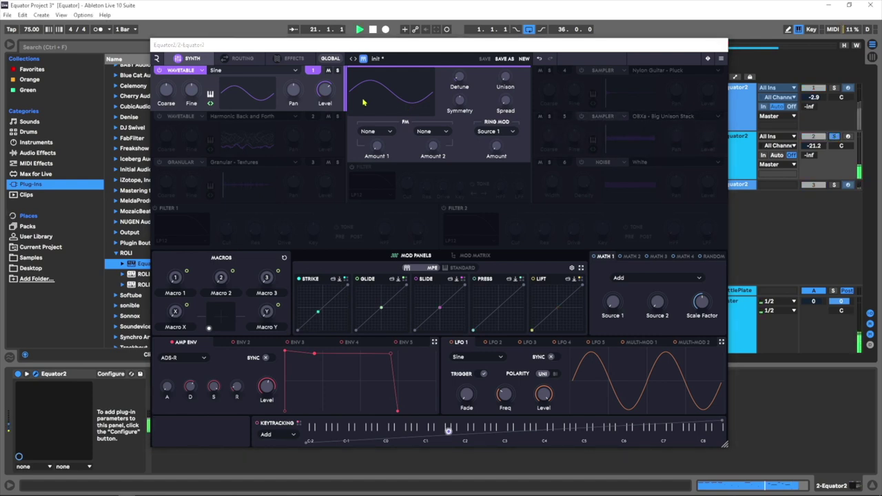
pyautogui.press('space')
pyautogui.moveTo(167, 88); pyautogui.dragTo(170, 95)
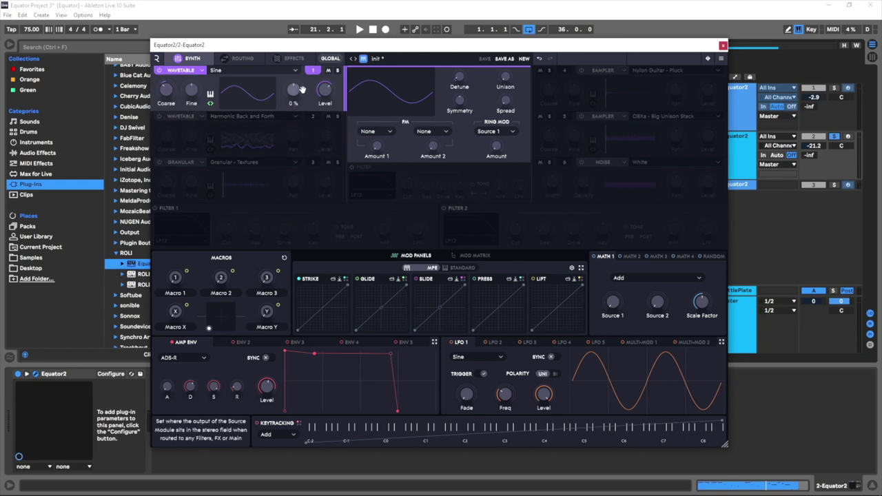
pyautogui.press('space')
pyautogui.press('space')
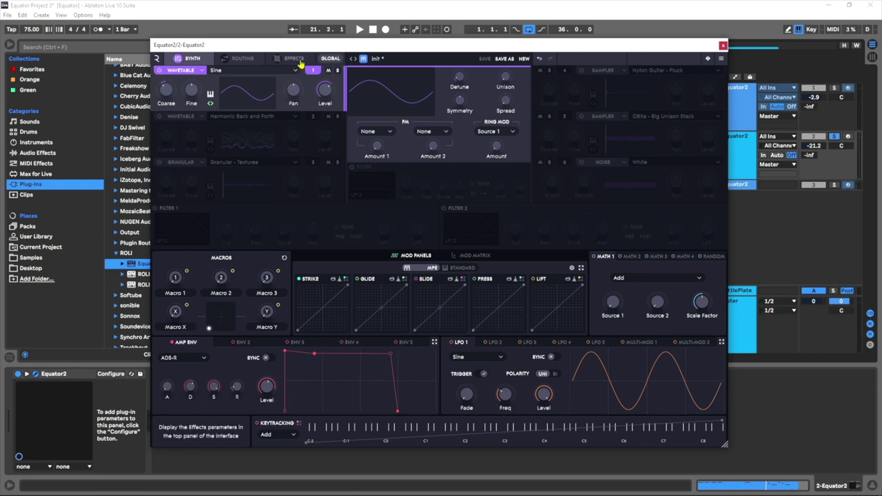
# Add a Compressor in effects slot 12 with the Sub Bass Hits preset and audition it
pyautogui.click(293, 58)
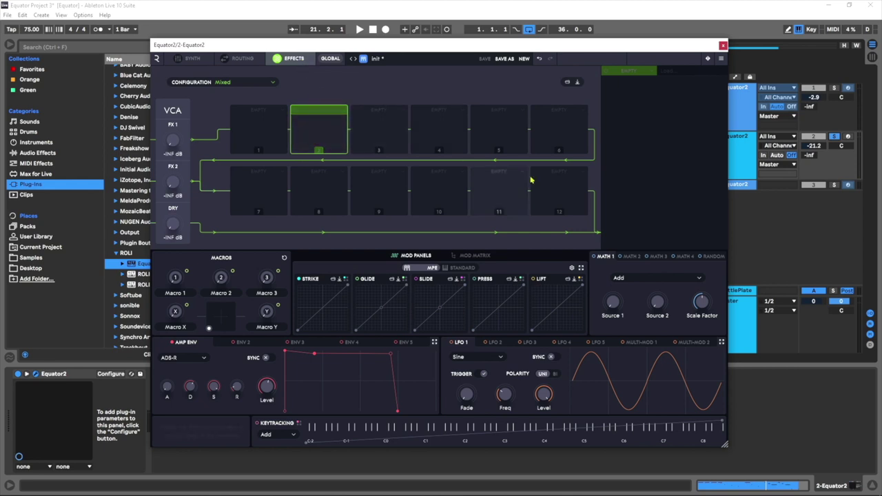
pyautogui.click(558, 192)
pyautogui.click(449, 219)
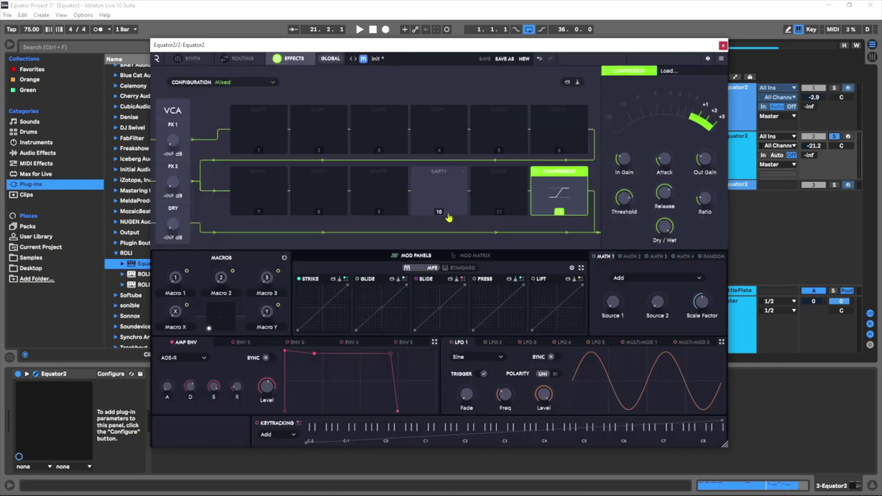
pyautogui.click(667, 70)
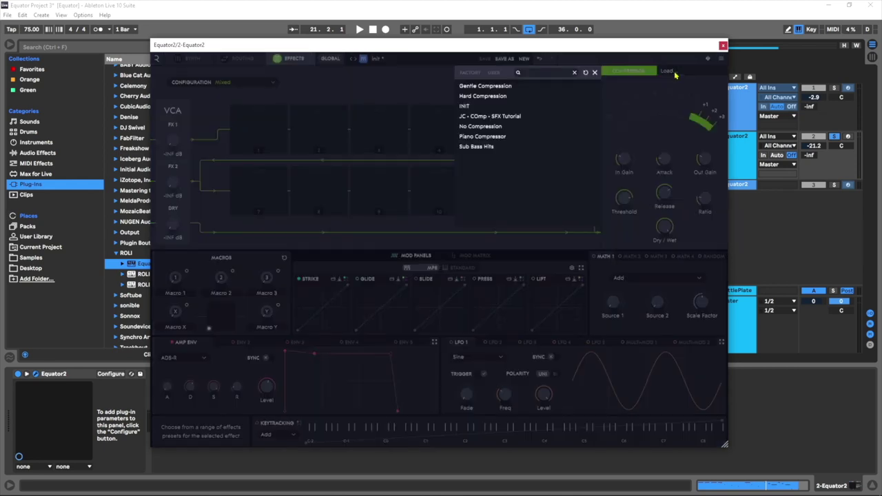
pyautogui.click(477, 146)
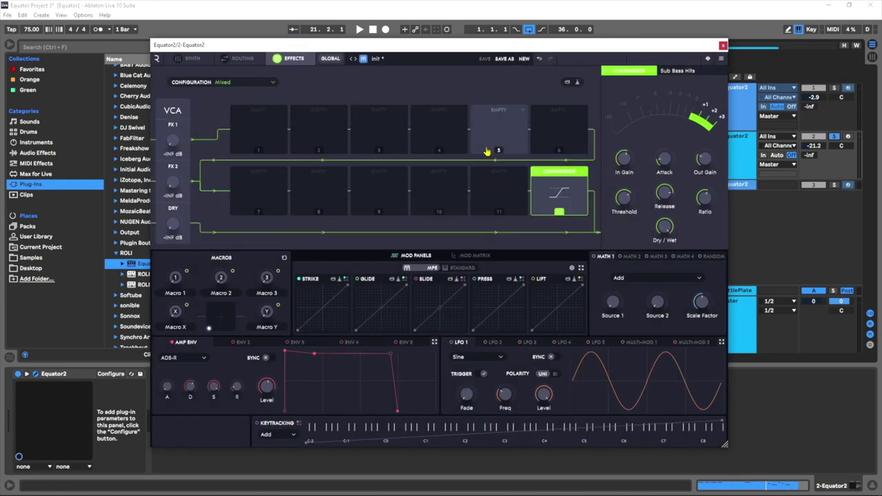
pyautogui.press('space')
pyautogui.press('space')
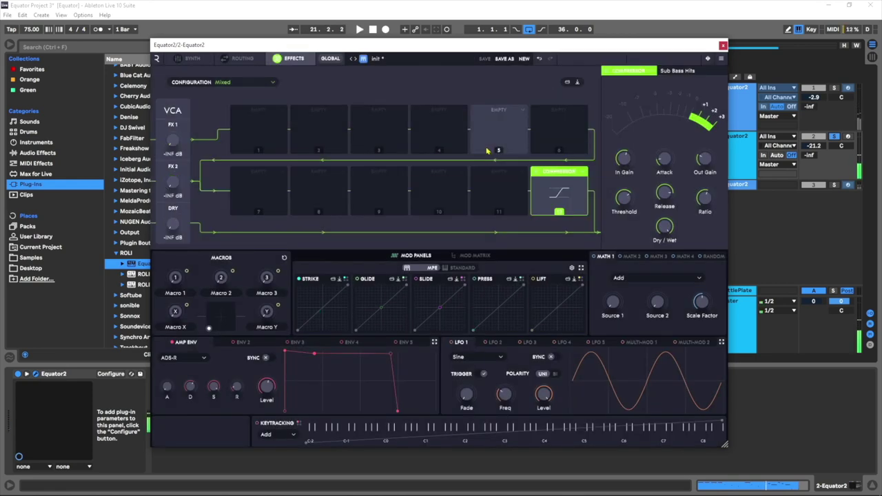
# Shape Envelope 2 with no sustain, a steep curved decay of about 8.77 s and a 39 ms release
pyautogui.click(192, 58)
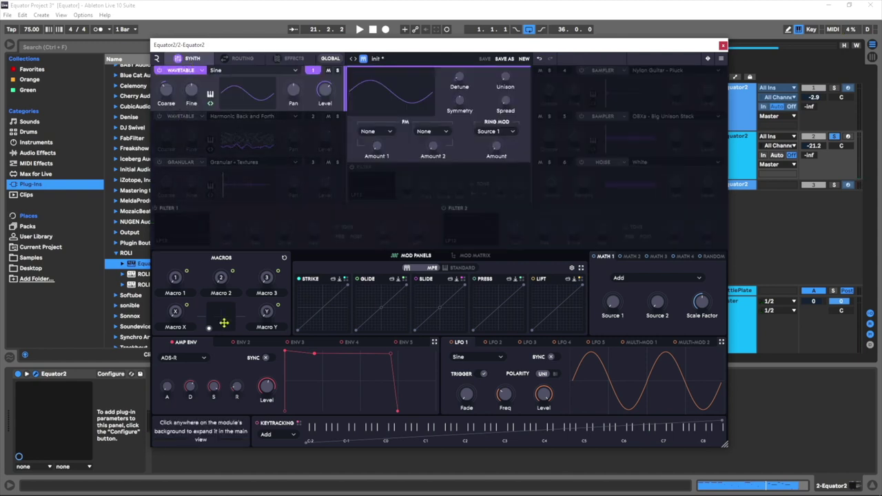
pyautogui.click(239, 345)
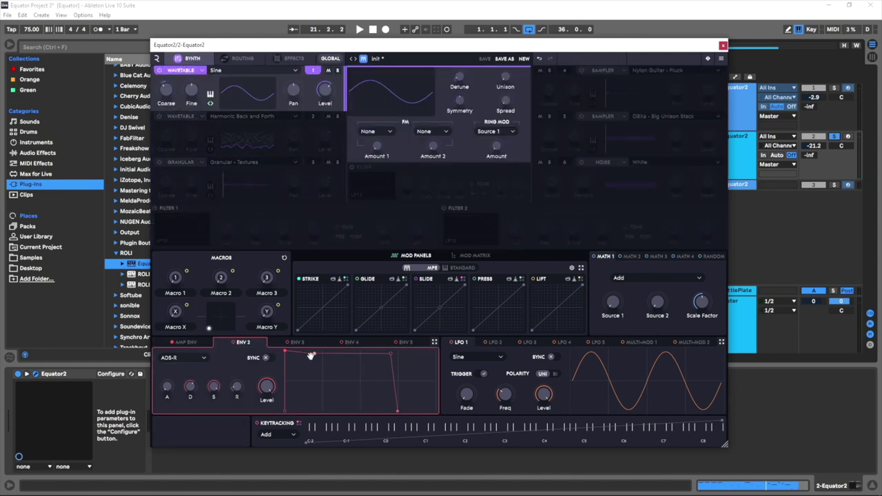
pyautogui.moveTo(315, 354); pyautogui.dragTo(321, 413)
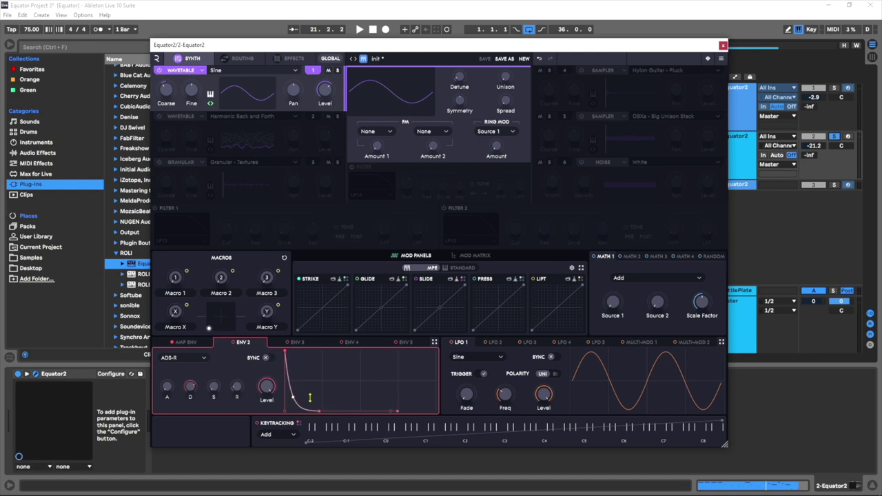
pyautogui.moveTo(194, 389)
pyautogui.moveTo(194, 389); pyautogui.dragTo(191, 387)
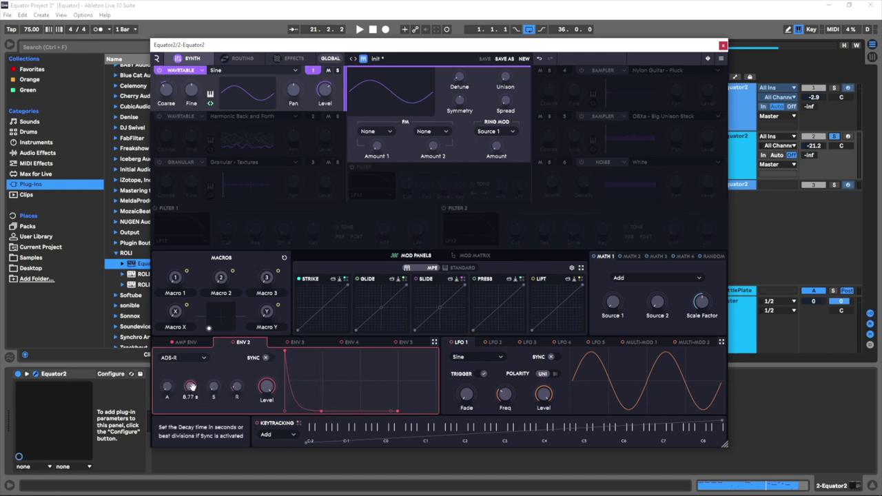
pyautogui.moveTo(237, 386)
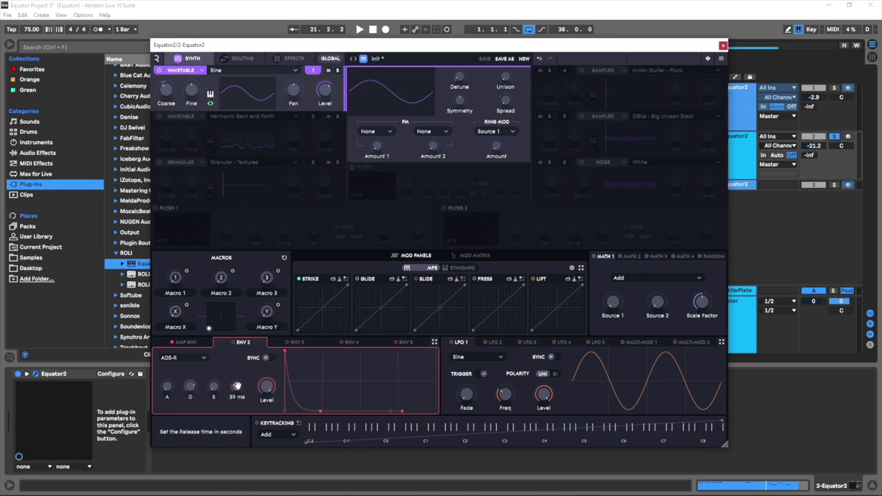
# Enable source 1's filter and set its type to Wavefolder
pyautogui.moveTo(324, 91)
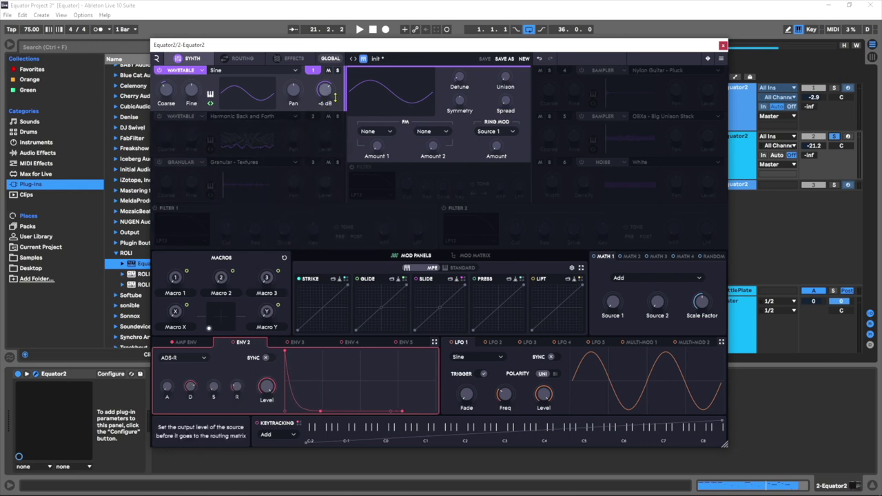
pyautogui.click(352, 167)
pyautogui.moveTo(407, 187)
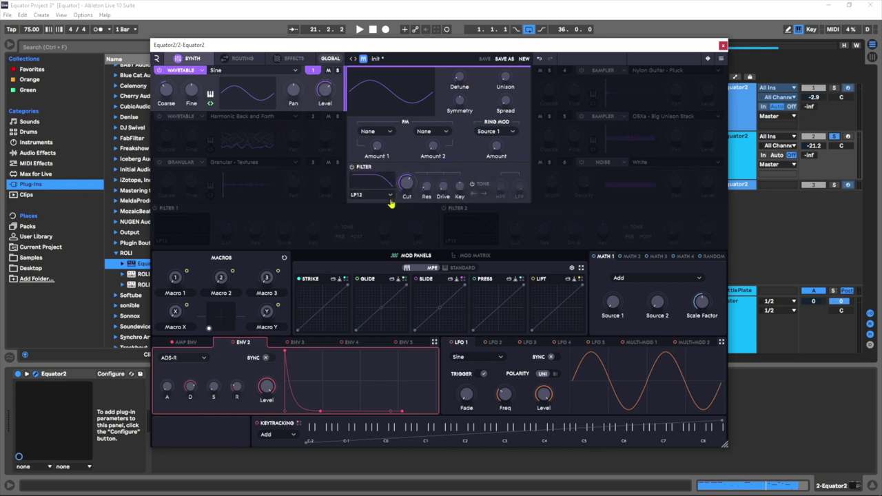
pyautogui.click(390, 197)
pyautogui.scroll(-3, 384, 340)
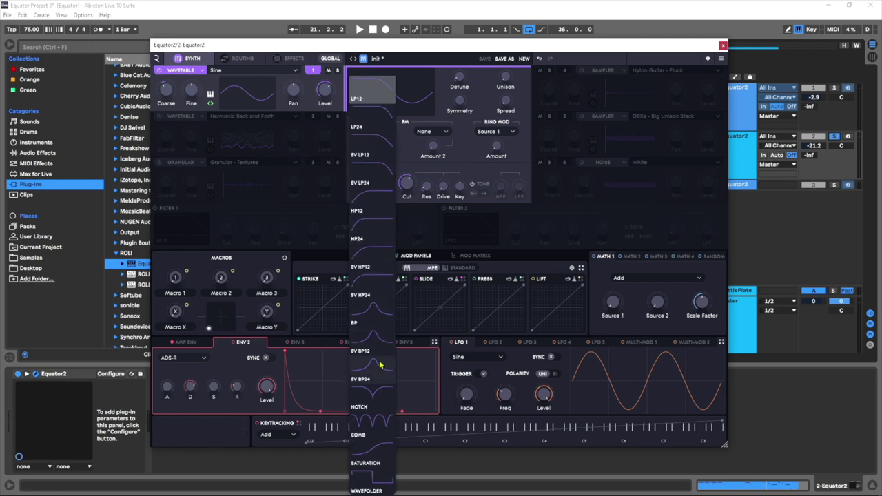
pyautogui.click(370, 485)
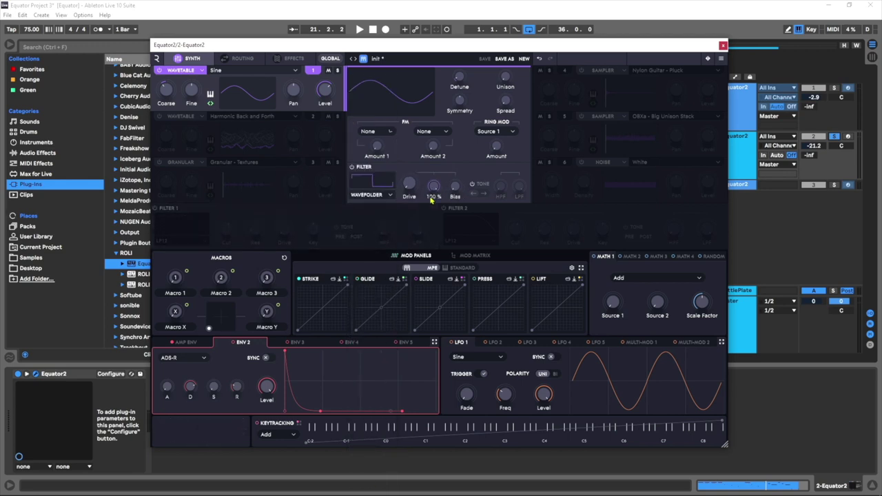
# Try a higher wavefolder Drive while auditioning the sound, and reset the Drive
pyautogui.moveTo(409, 185)
pyautogui.moveTo(409, 184); pyautogui.dragTo(407, 153)
pyautogui.press('space')
pyautogui.press('space')
pyautogui.doubleClick(409, 185)
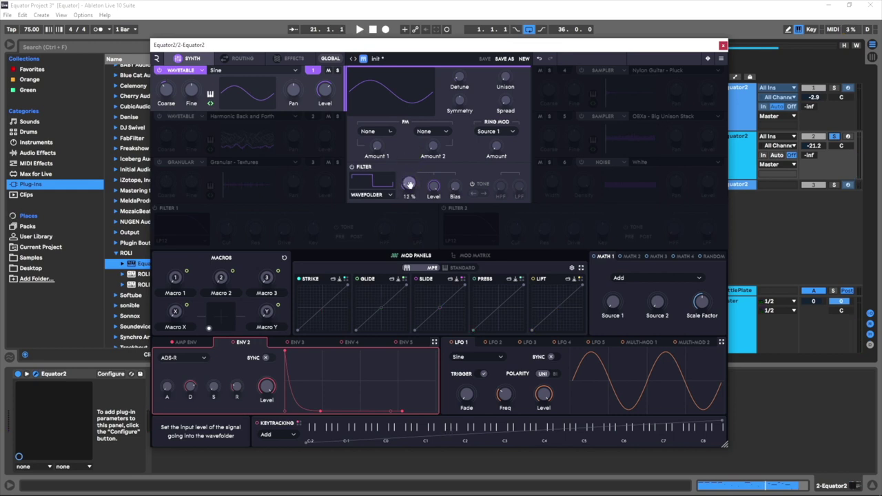
# Modulate the source 1 filter's Drive with Envelope 2 at an amount of 100
pyautogui.rightClick(409, 184)
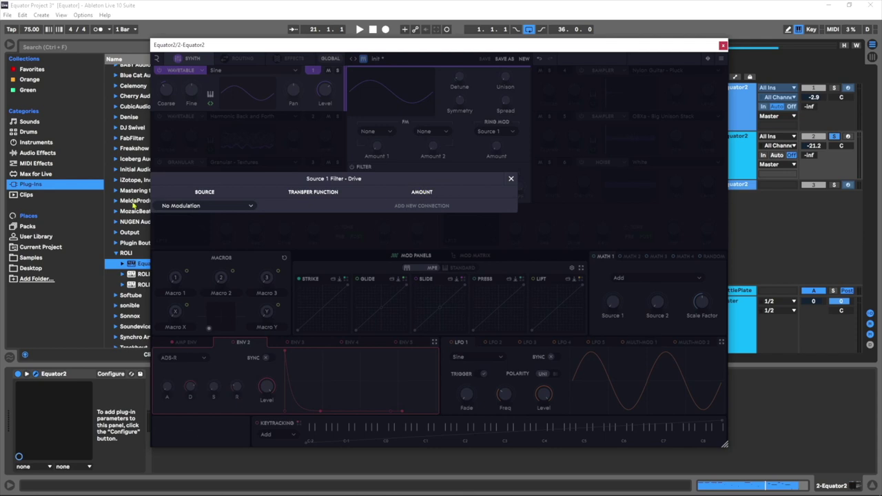
pyautogui.click(180, 205)
pyautogui.moveTo(199, 216)
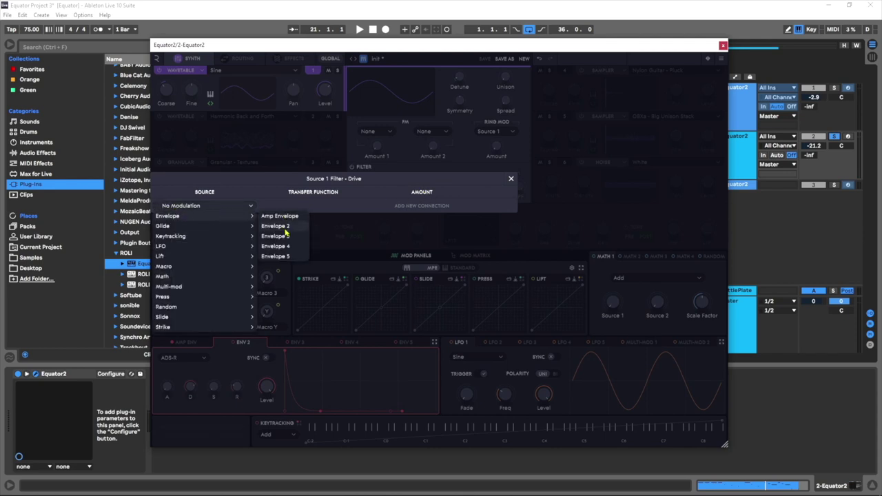
pyautogui.click(285, 229)
pyautogui.moveTo(396, 208); pyautogui.dragTo(453, 208)
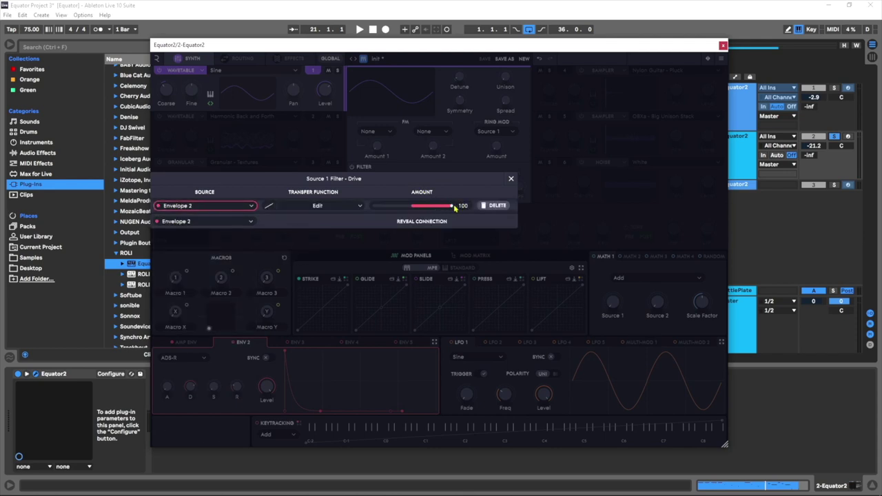
pyautogui.click(511, 179)
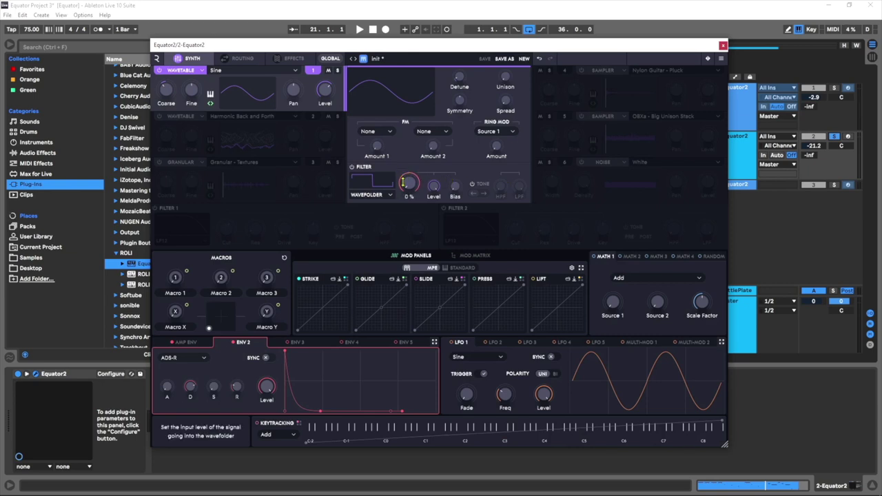
# Reduce Envelope 2's modulation depth on the wavefolder Drive, auditioning the sound before and after
pyautogui.press('space')
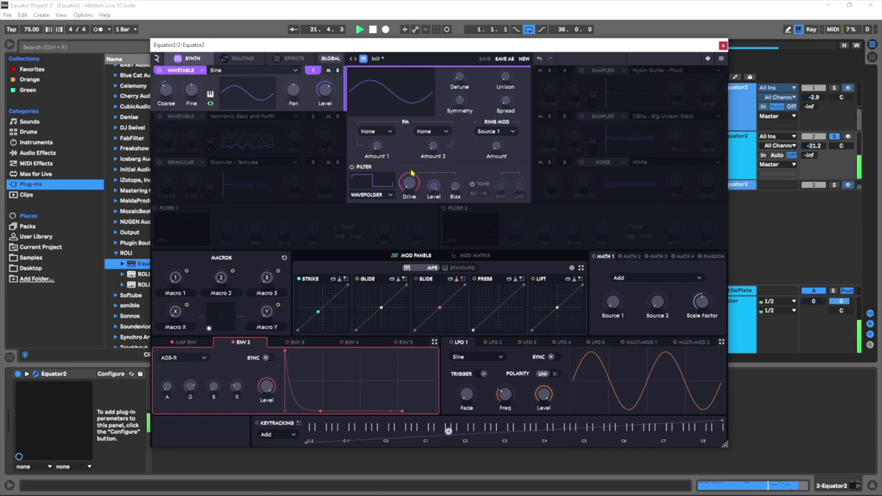
pyautogui.press('space')
pyautogui.moveTo(408, 174)
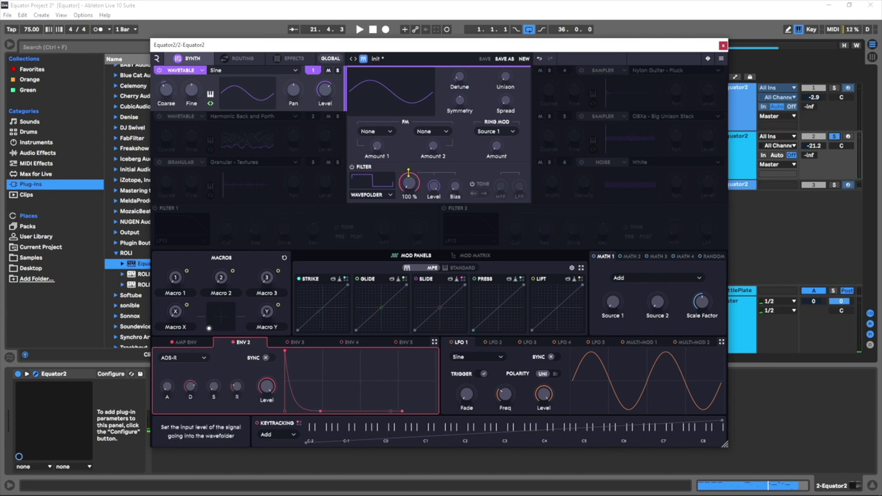
pyautogui.moveTo(408, 173); pyautogui.dragTo(407, 182)
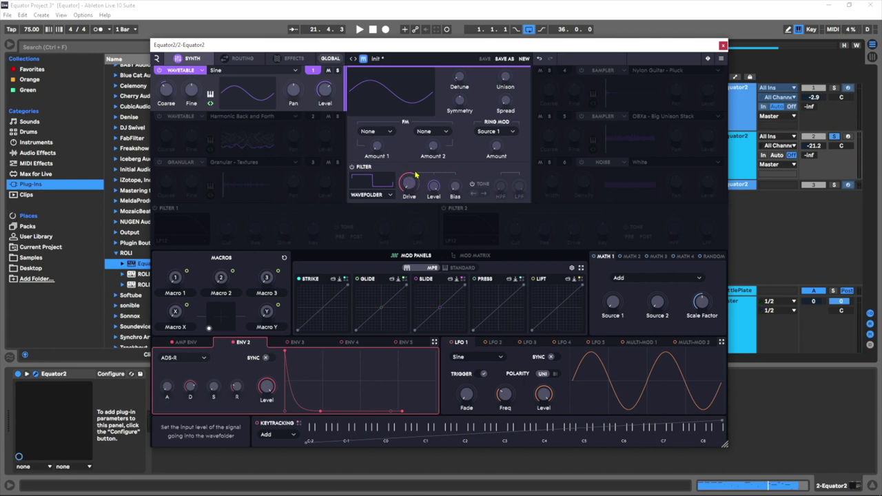
pyautogui.press('space')
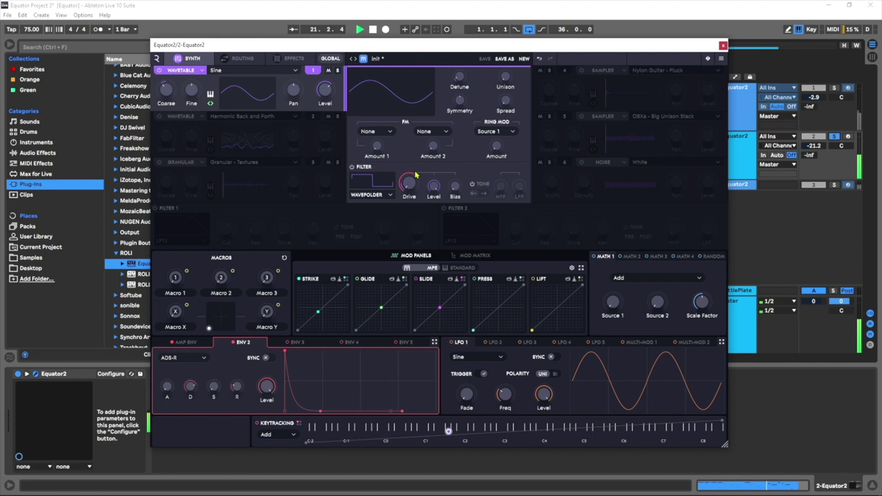
pyautogui.press('space')
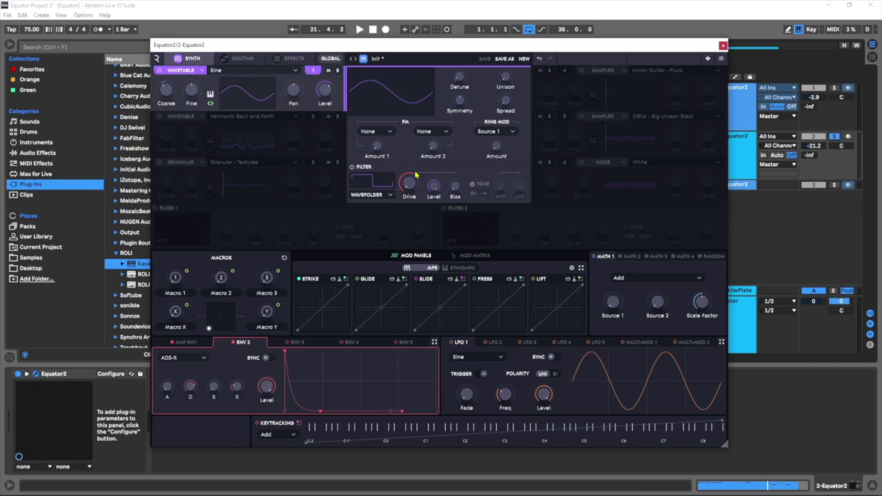
# Turn on source 2 with the Noise engine and audition the pink noise layer with the sine
pyautogui.click(183, 117)
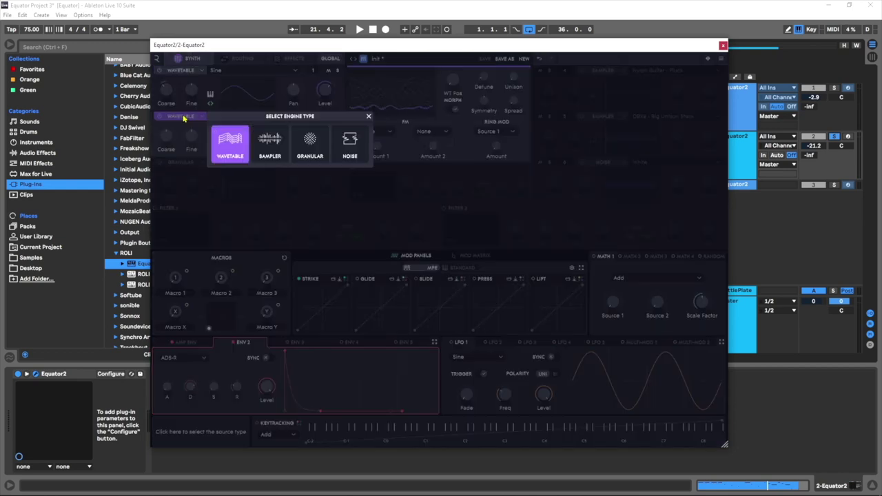
pyautogui.click(183, 117)
pyautogui.click(350, 141)
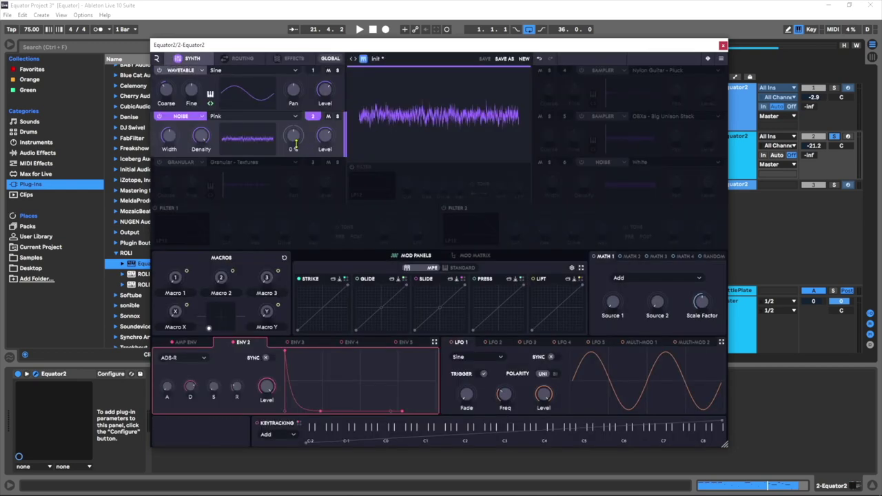
pyautogui.press('space')
pyautogui.press('space')
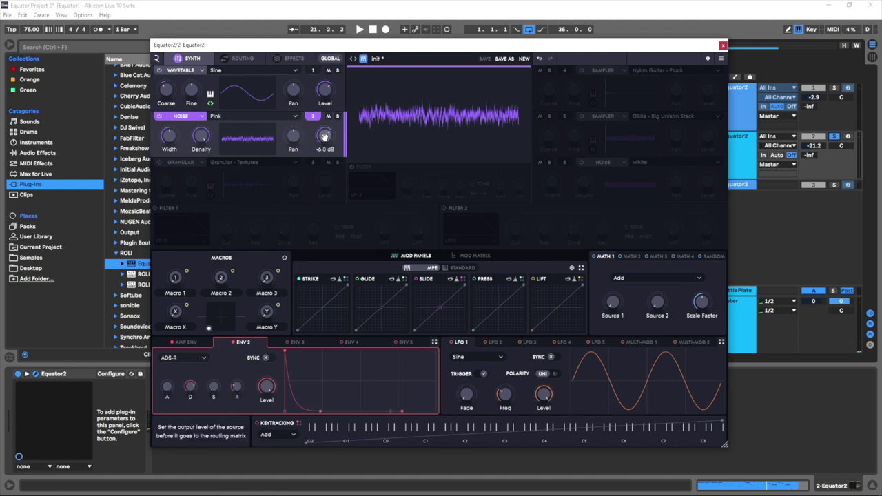
# Turn source 2's noise Level fully down, modulate it with Envelope 2 at an amount of 100, and audition it
pyautogui.moveTo(325, 135); pyautogui.dragTo(325, 180)
pyautogui.rightClick(323, 144)
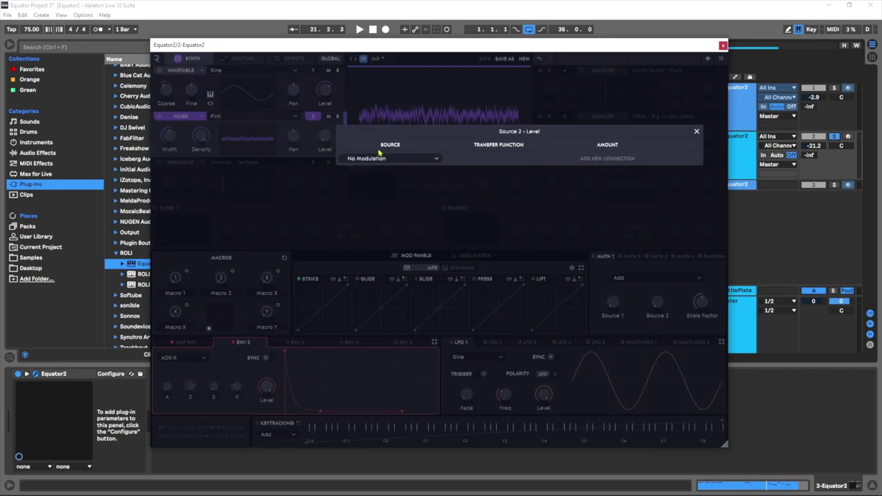
pyautogui.click(403, 159)
pyautogui.moveTo(394, 173)
pyautogui.click(472, 180)
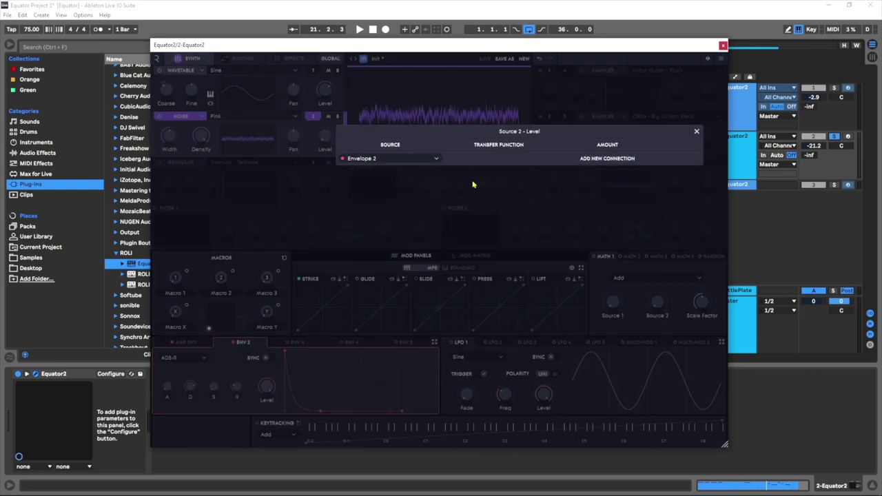
pyautogui.click(590, 157)
pyautogui.press('space')
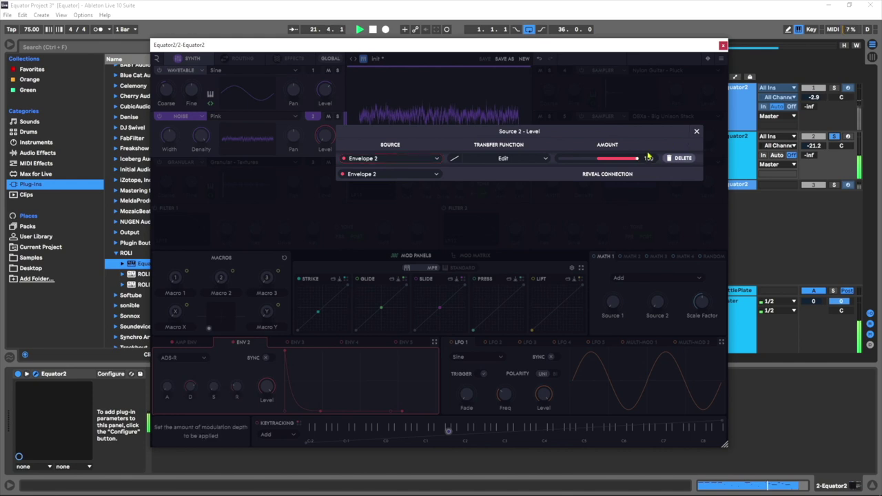
pyautogui.press('space')
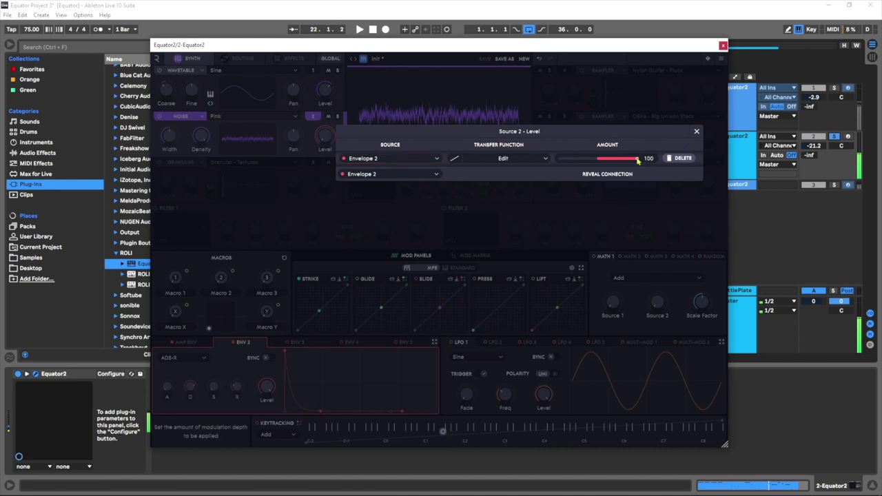
pyautogui.click(696, 131)
# Enable the LP12 filter on source 2 and audition the noise layer through it
pyautogui.click(352, 167)
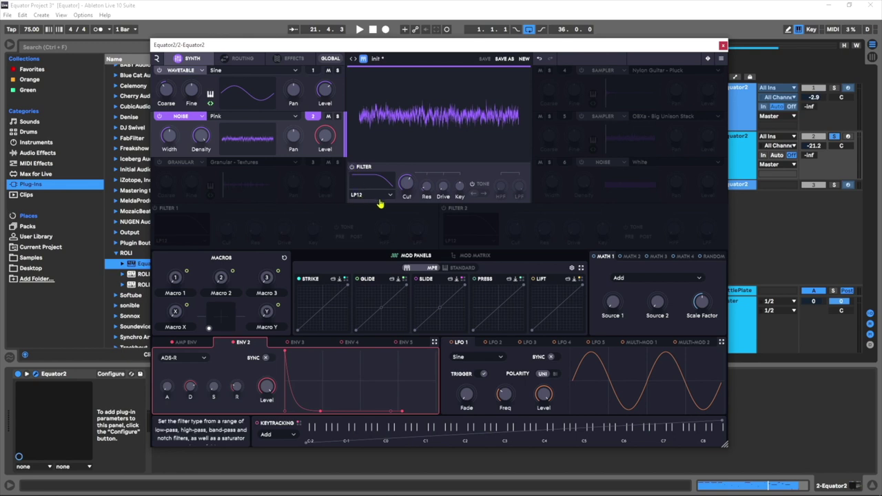
pyautogui.press('space')
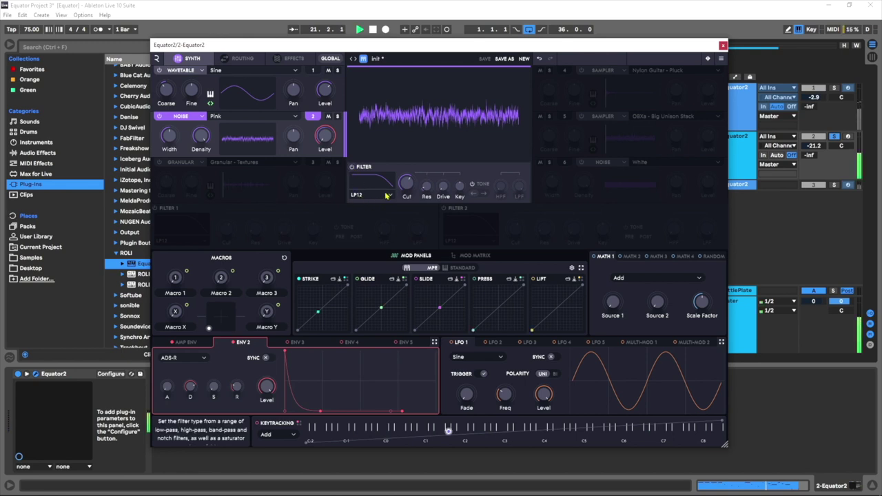
pyautogui.press('space')
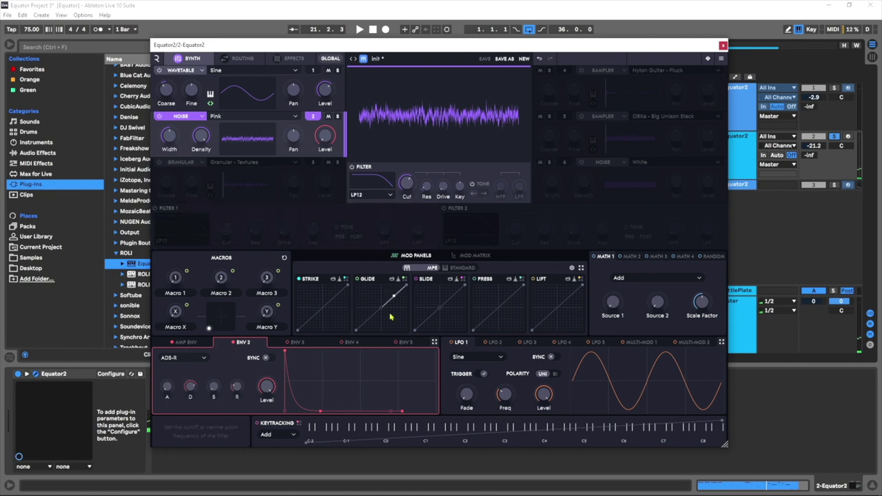
# Shape Envelope 5 with a short decay and zero sustain, and modulate source 2's filter cutoff with it at 100
pyautogui.click(404, 342)
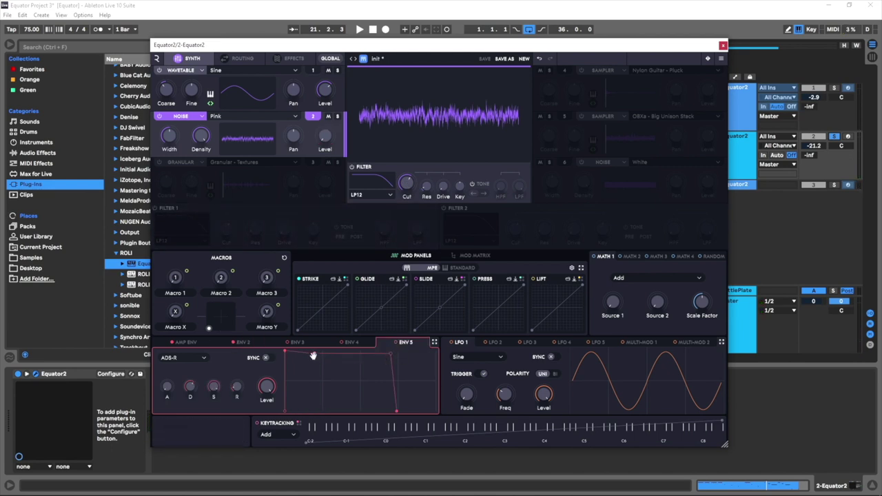
pyautogui.moveTo(313, 356); pyautogui.dragTo(299, 412)
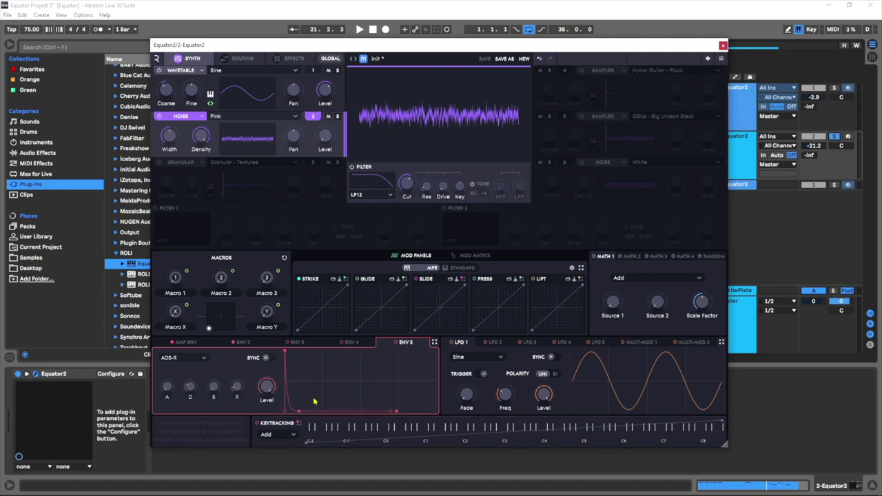
pyautogui.rightClick(406, 185)
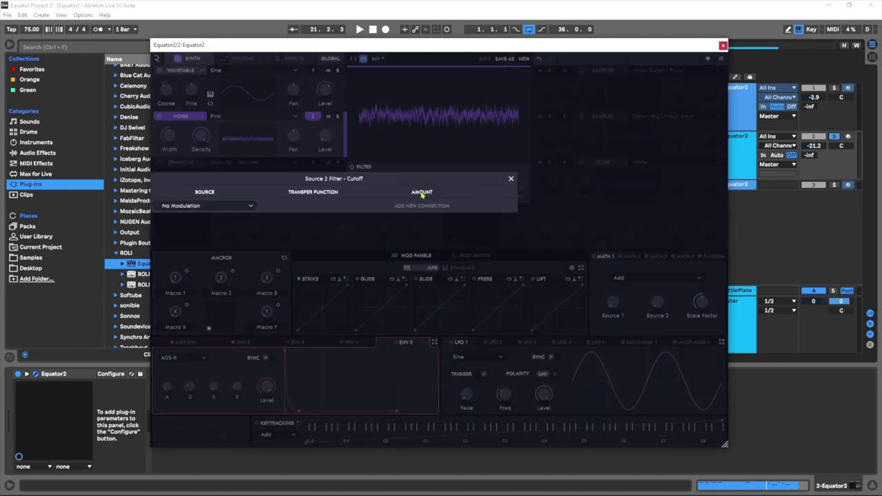
pyautogui.click(228, 206)
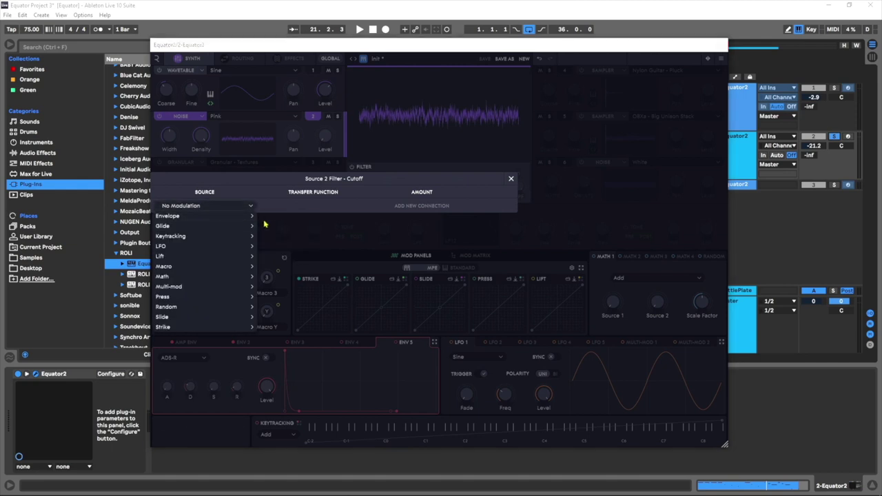
pyautogui.moveTo(207, 215)
pyautogui.click(275, 256)
pyautogui.click(421, 206)
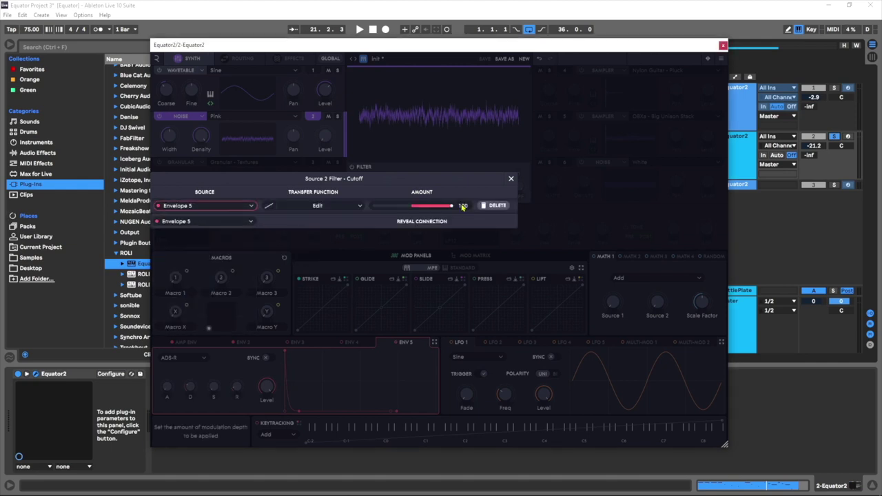
pyautogui.click(510, 178)
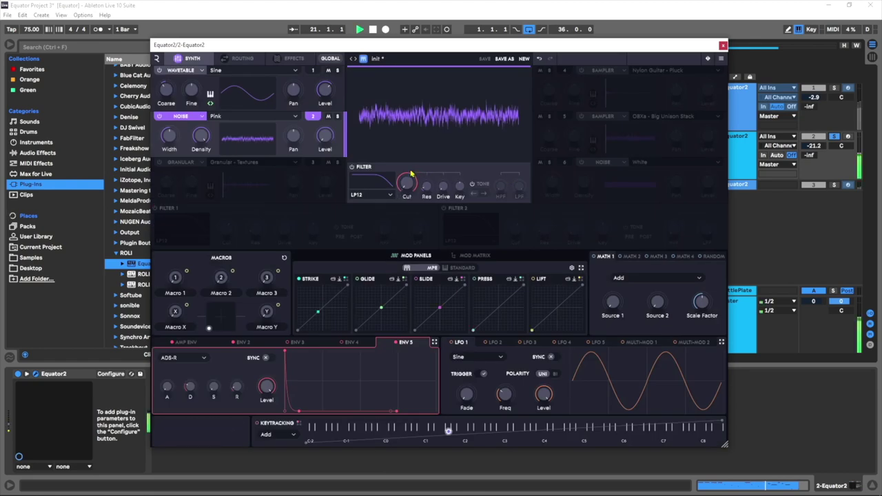
# Solo the noise source and set its filter cutoff to about 431 Hz while auditioning
pyautogui.click(338, 117)
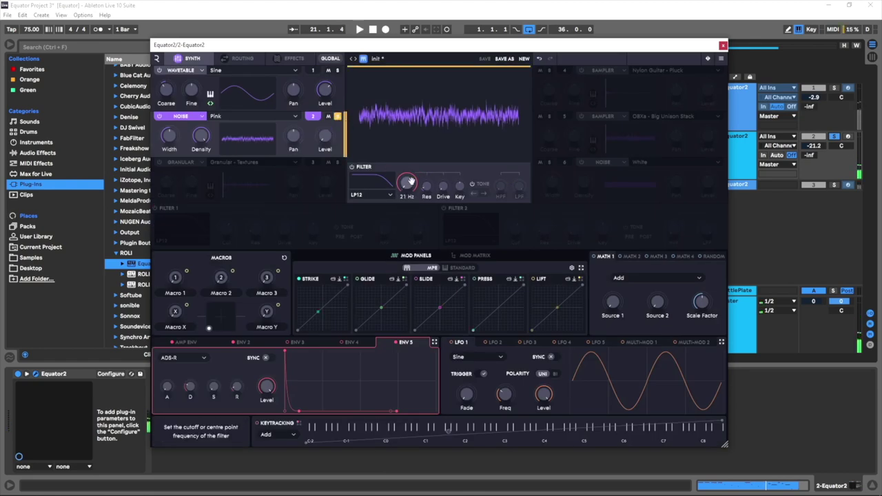
pyautogui.press('space')
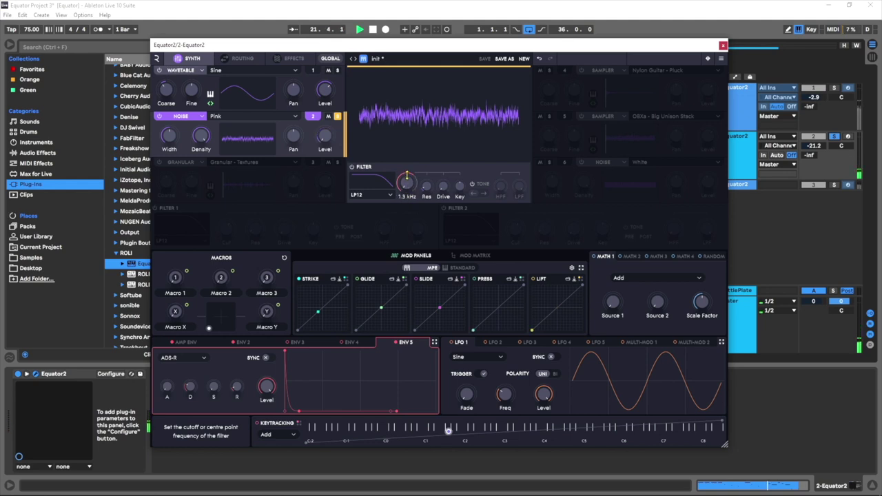
pyautogui.moveTo(407, 176); pyautogui.dragTo(402, 182)
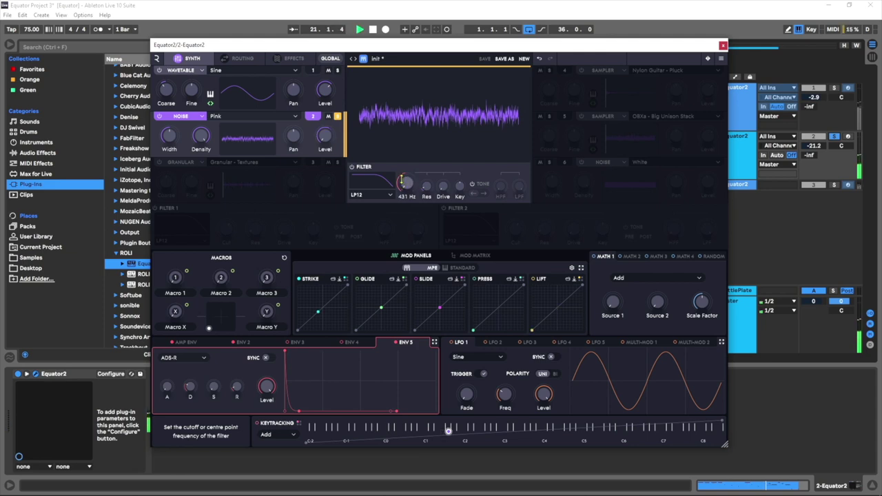
pyautogui.press('space')
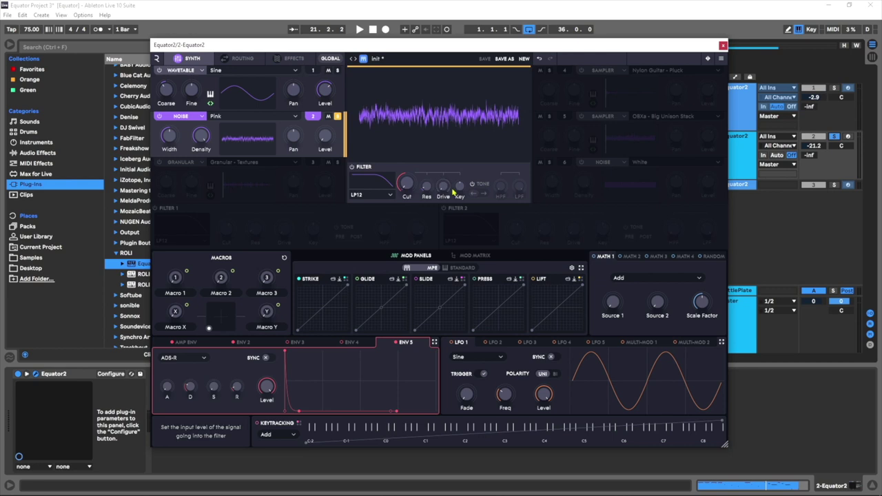
# Raise the Drive of source 2's filter and audition the soloed noise
pyautogui.moveTo(441, 181); pyautogui.dragTo(450, 158)
pyautogui.press('space')
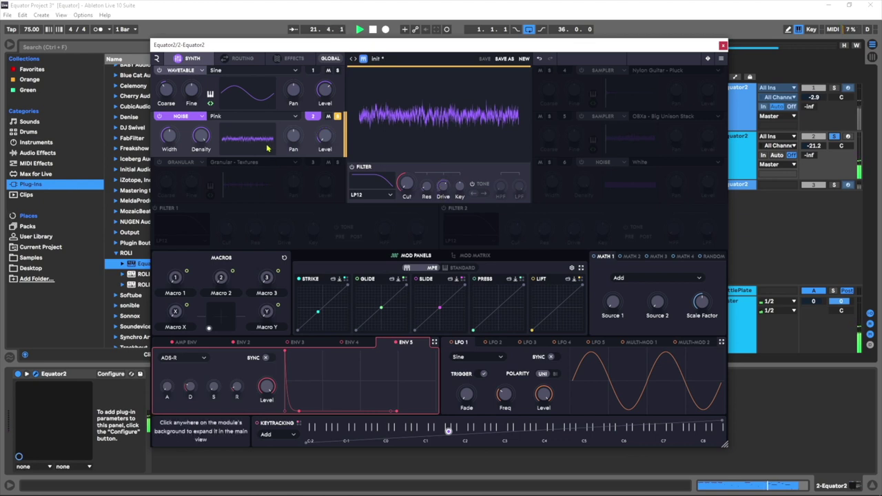
pyautogui.press('space')
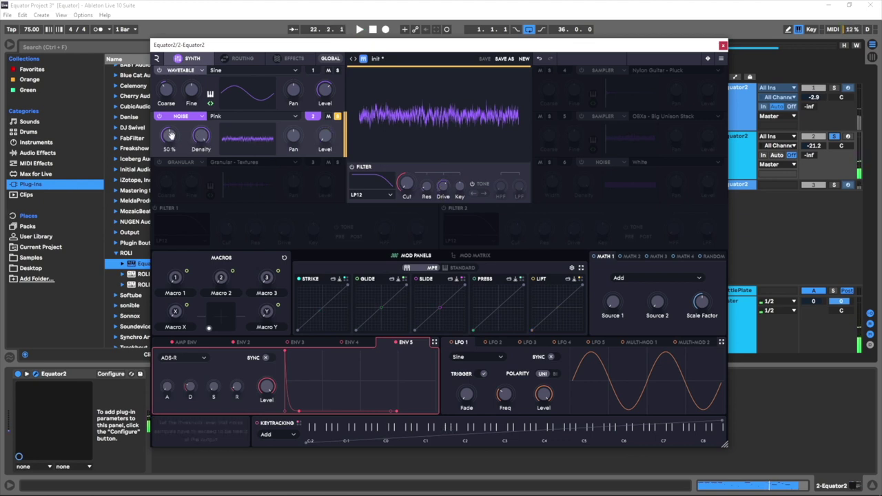
# Set the noise Width to 0 % and reduce its Density to 50 % while auditioning
pyautogui.moveTo(170, 135); pyautogui.dragTo(169, 183)
pyautogui.press('space')
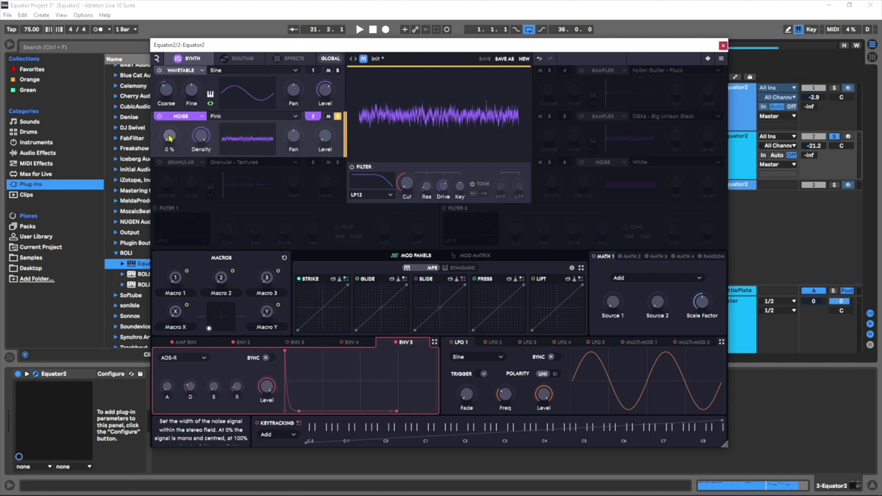
pyautogui.scroll(-5, 200, 135)
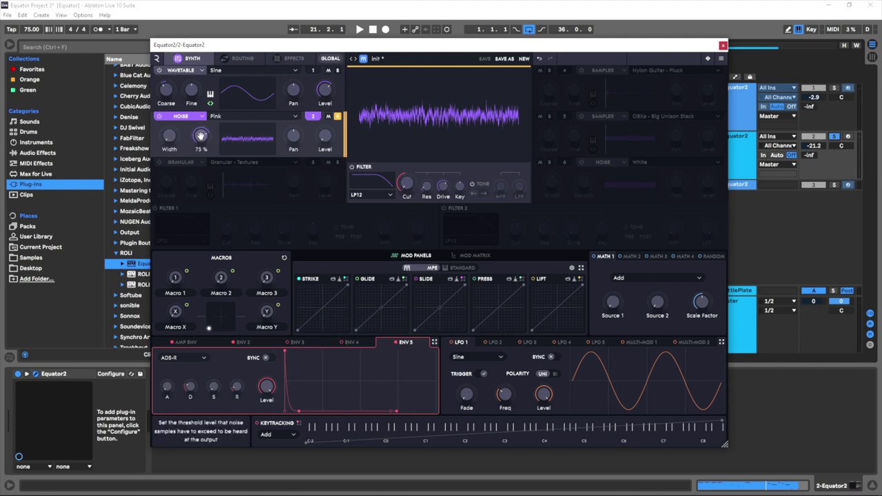
pyautogui.scroll(-5, 200, 135)
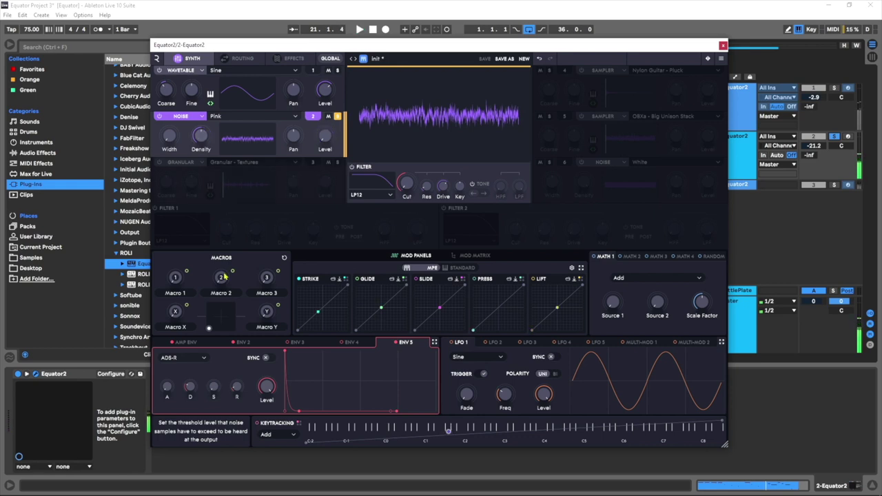
pyautogui.press('space')
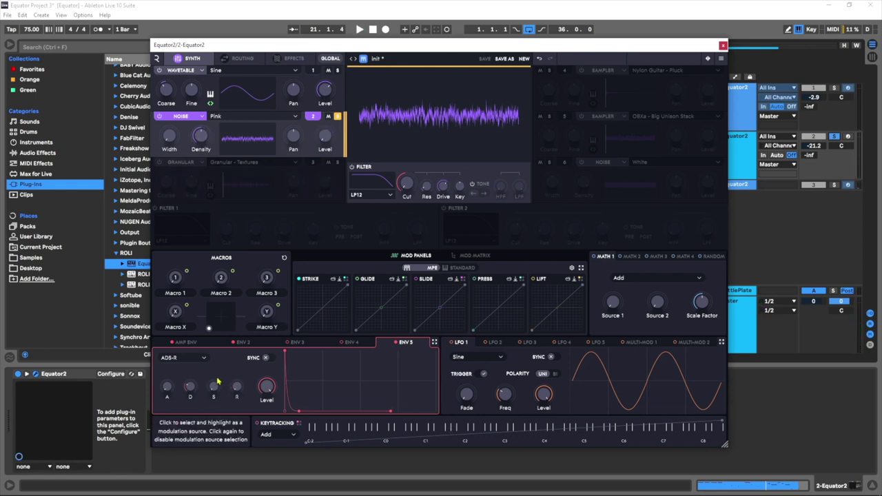
# Shorten Envelope 5's decay slightly while auditioning the soloed noise
pyautogui.press('space')
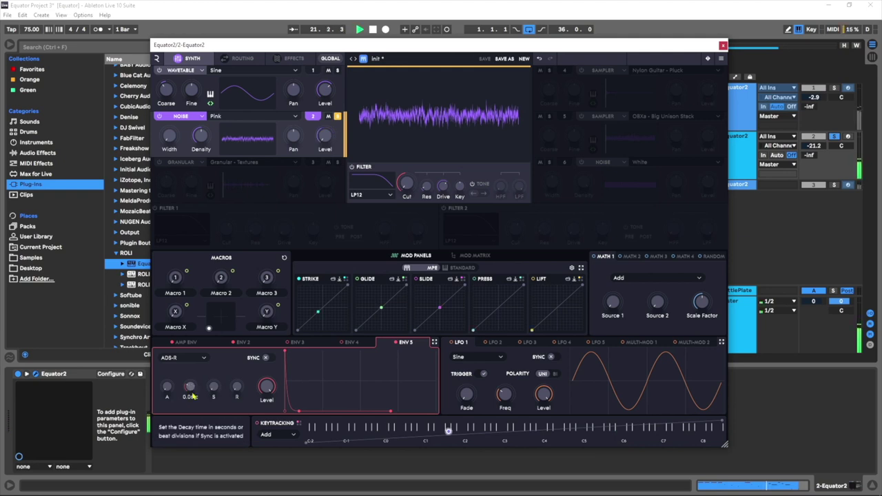
pyautogui.scroll(-3, 193, 396)
pyautogui.press('space')
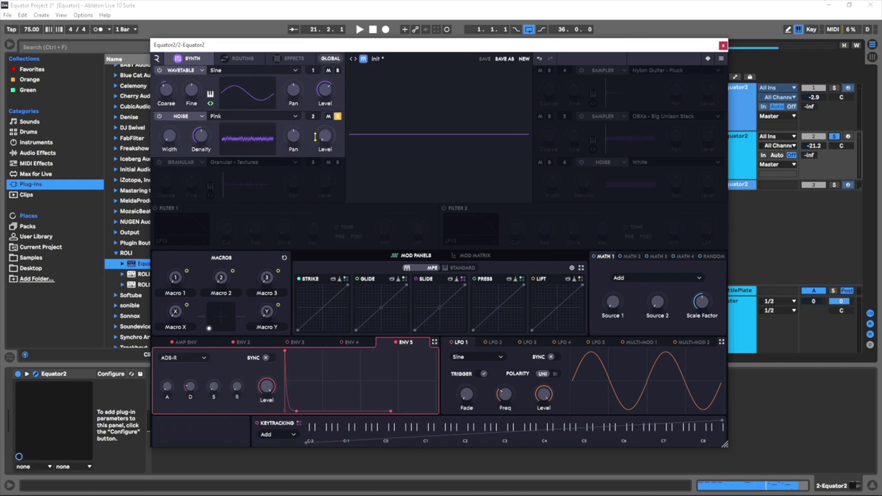
# Set Envelope 2's release time to 10 ms while the soloed noise plays
pyautogui.click(265, 340)
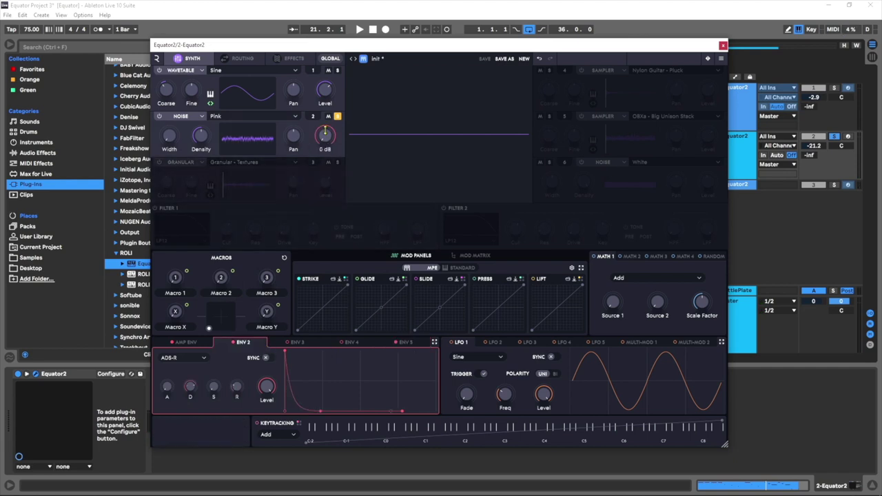
pyautogui.press('space')
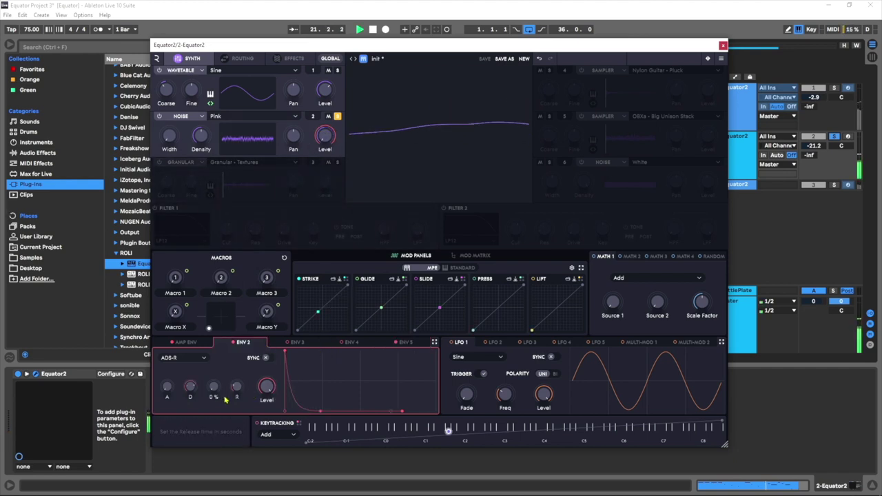
pyautogui.moveTo(236, 389); pyautogui.dragTo(236, 391)
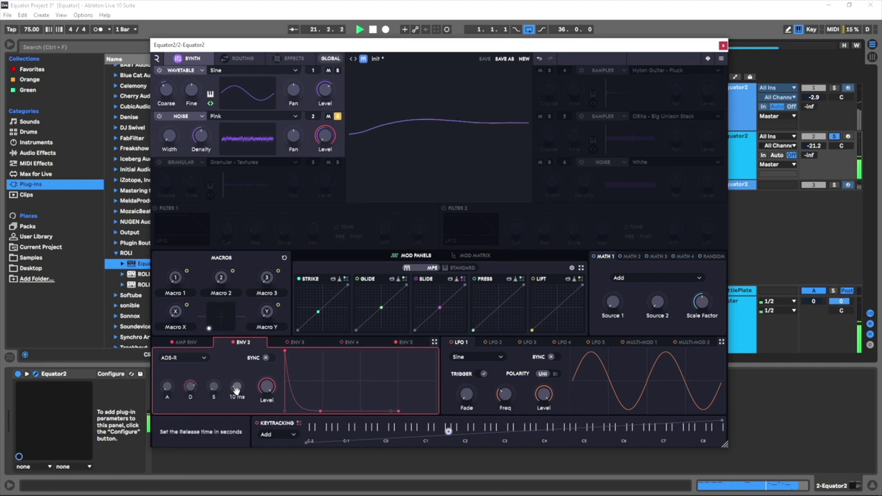
pyautogui.press('space')
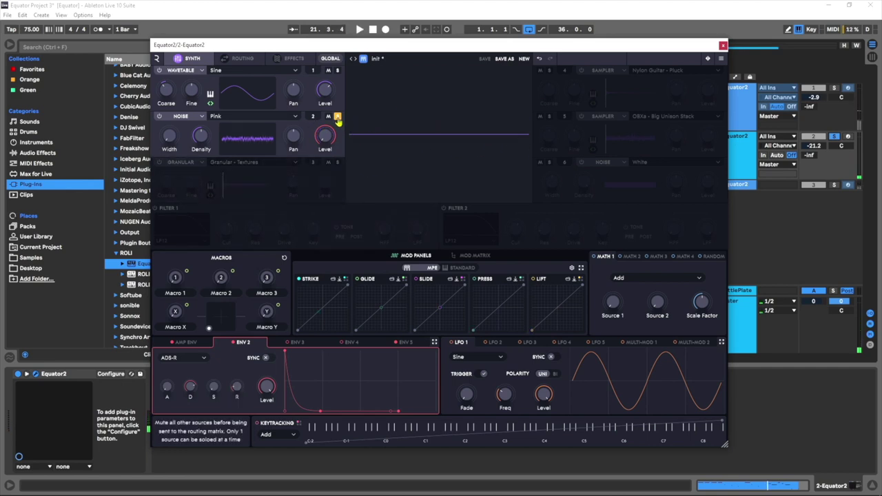
# Unsolo the noise source and compare the patch with the noise muted and unmuted
pyautogui.press('space')
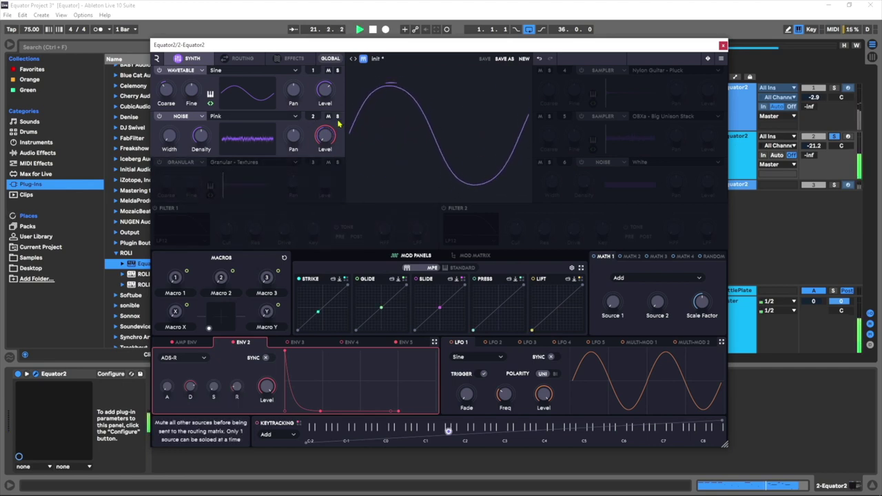
pyautogui.click(328, 116)
pyautogui.click(328, 116)
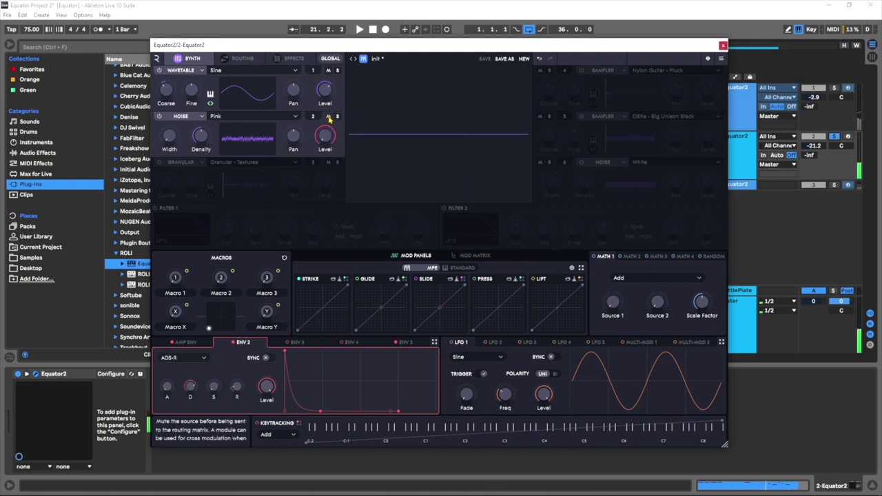
pyautogui.press('space')
pyautogui.click(328, 117)
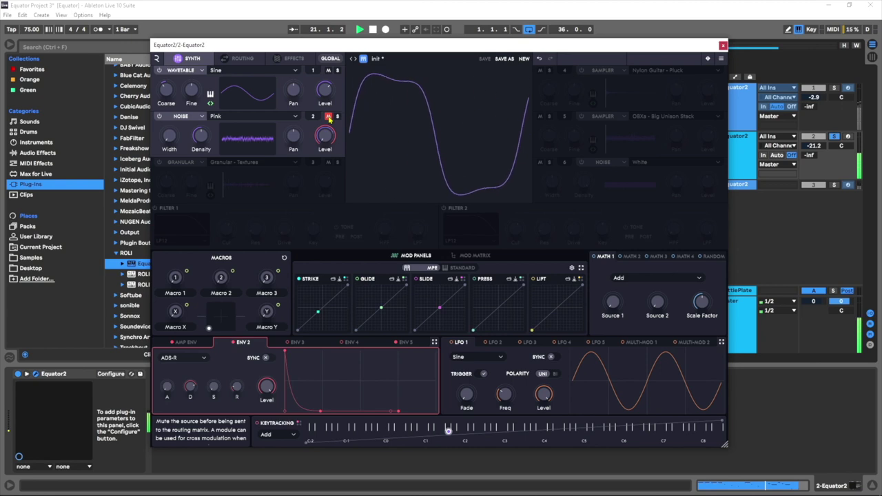
pyautogui.click(329, 116)
# Raise the noise Density to its maximum and audition both sources together
pyautogui.moveTo(200, 134)
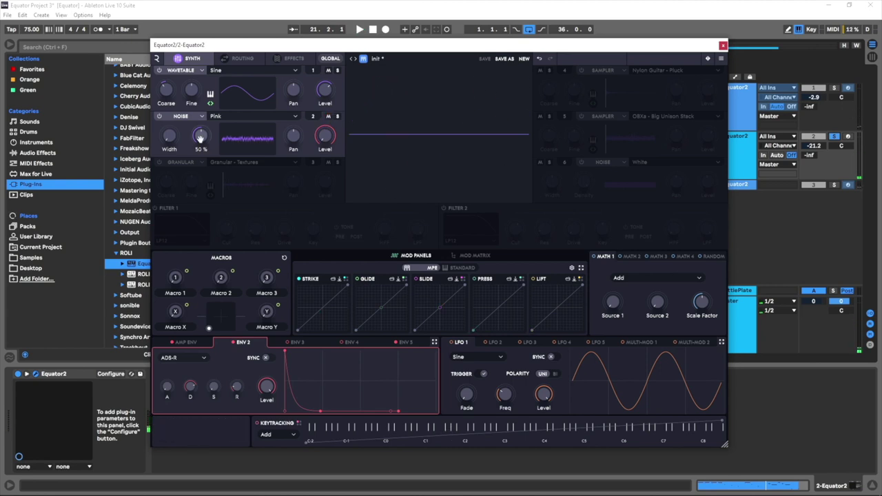
pyautogui.moveTo(201, 135); pyautogui.dragTo(205, 115)
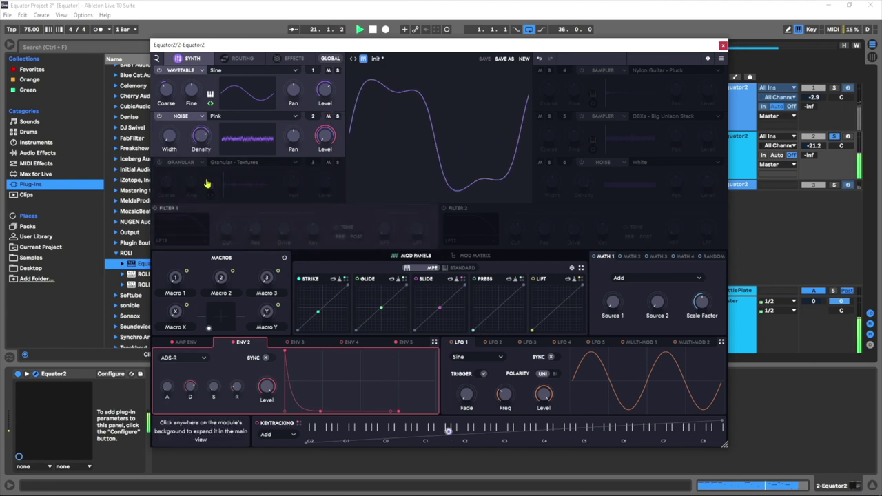
pyautogui.press('space')
pyautogui.press('space')
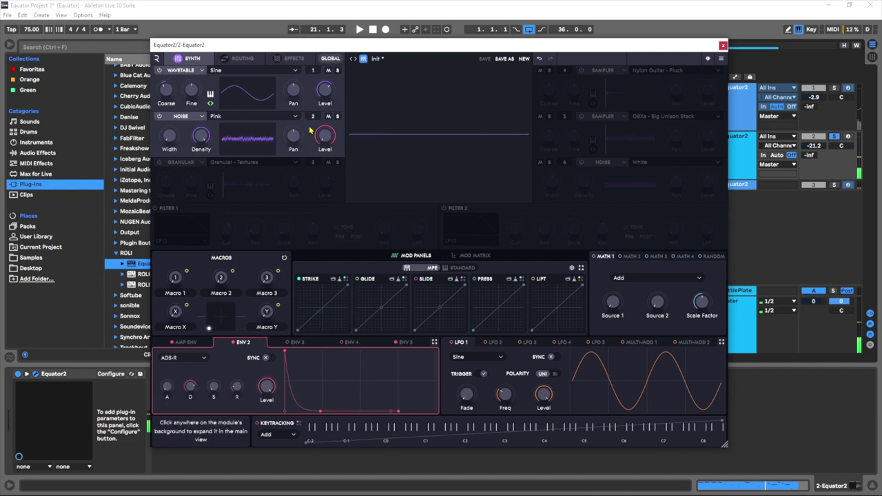
# Check the modulation on the noise filter's cutoff, and compare the patch with the noise muted and unmuted
pyautogui.click(311, 129)
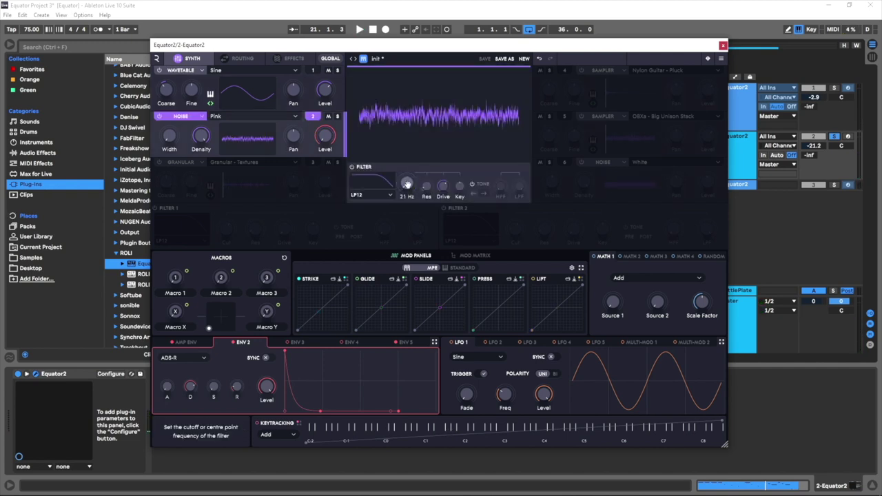
pyautogui.rightClick(407, 183)
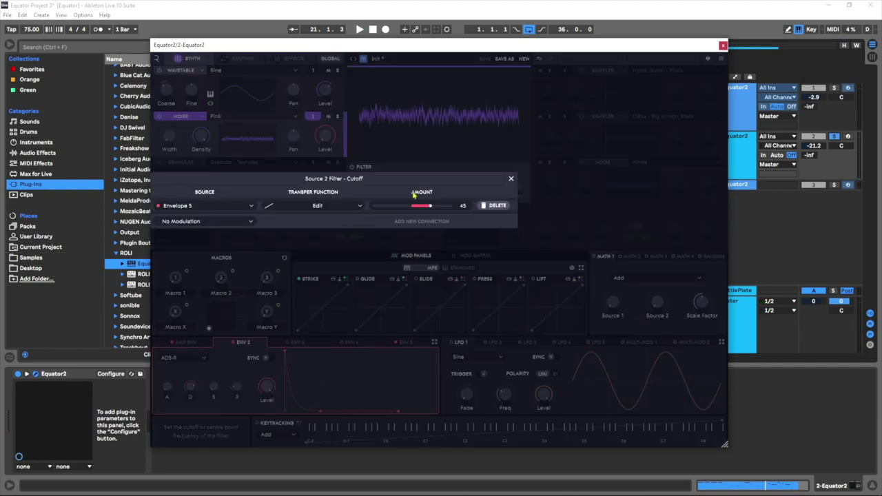
pyautogui.click(511, 179)
pyautogui.press('space')
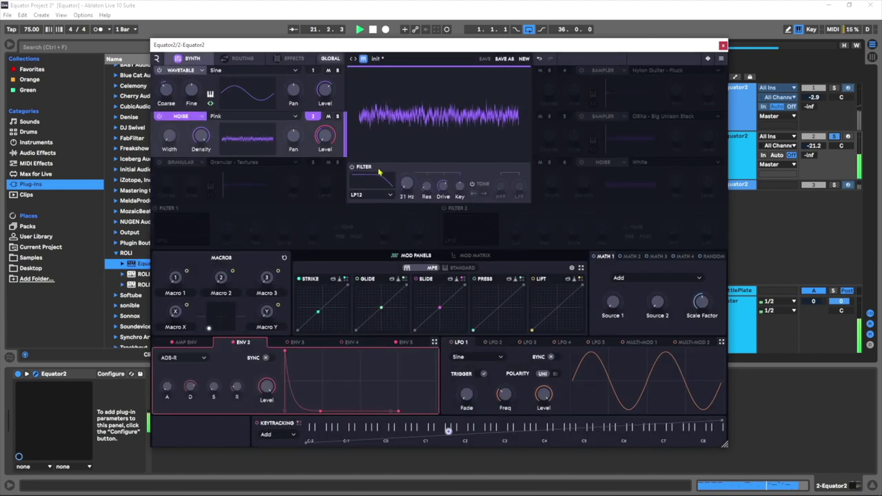
pyautogui.click(328, 116)
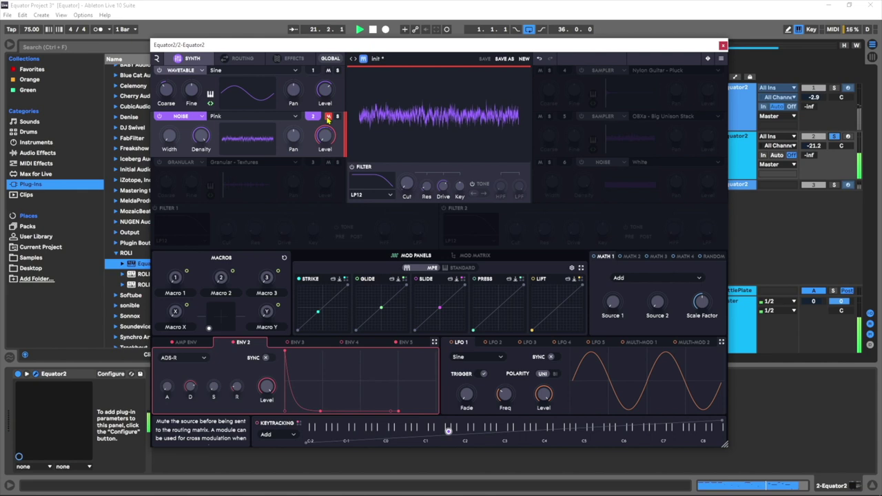
pyautogui.click(327, 117)
pyautogui.press('space')
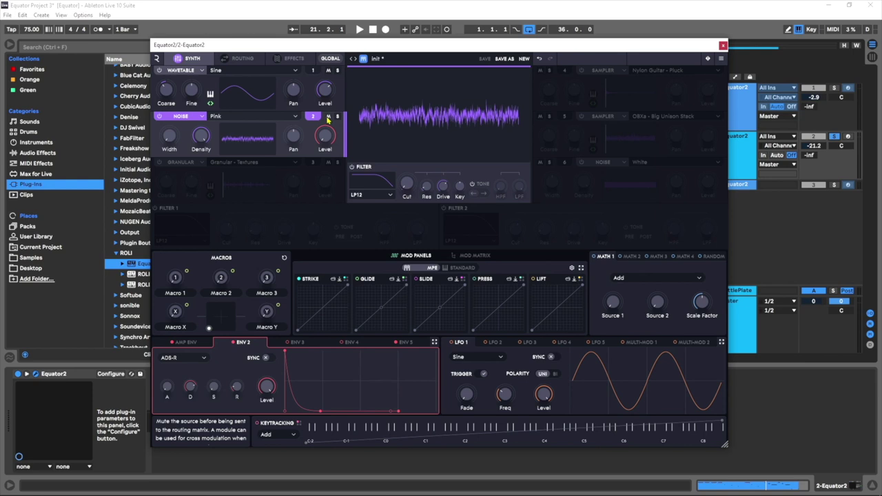
# Switch source 3 to the Sampler engine and load the JU6 - Sub Bounce Bass sample
pyautogui.click(189, 167)
pyautogui.click(189, 166)
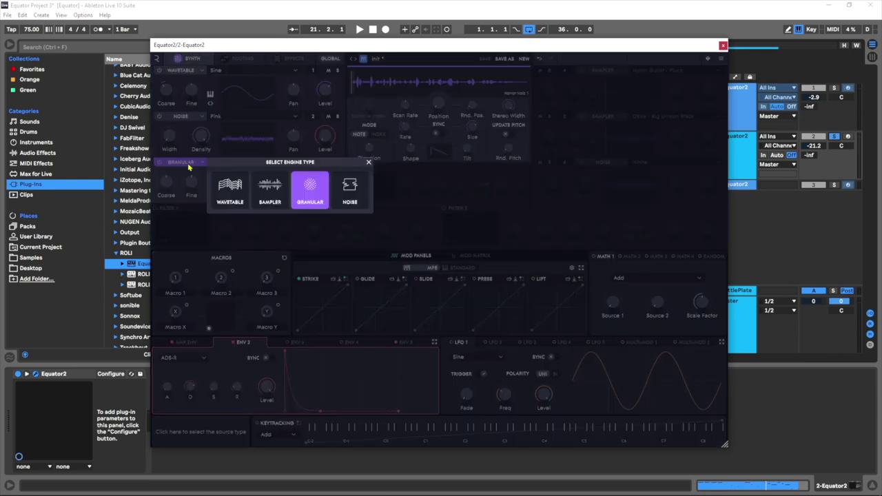
pyautogui.click(266, 190)
pyautogui.click(255, 186)
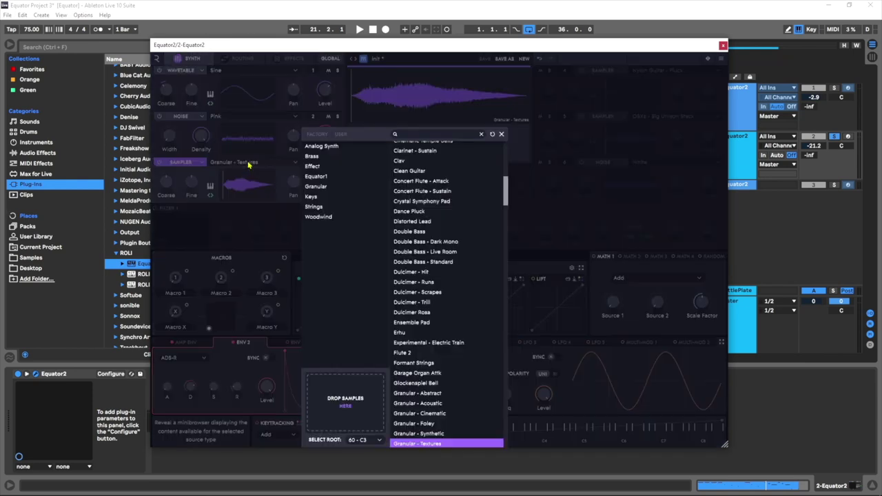
pyautogui.click(431, 133)
pyautogui.write('boun')
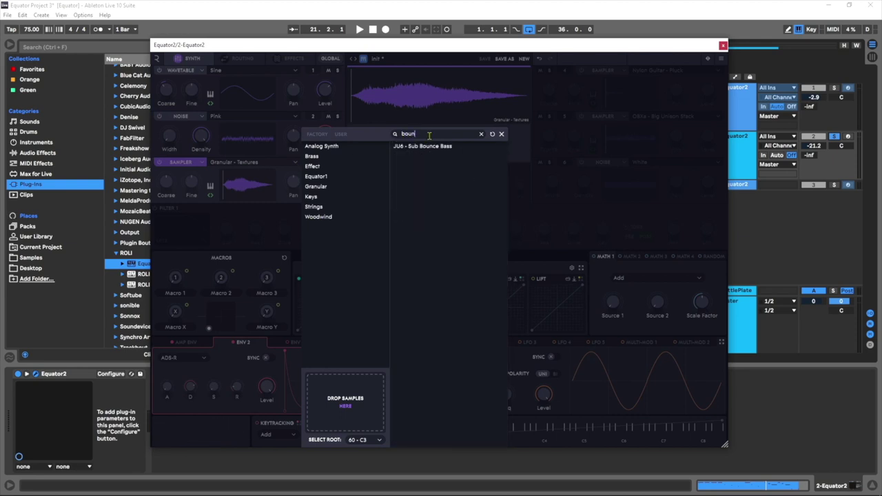
pyautogui.click(422, 147)
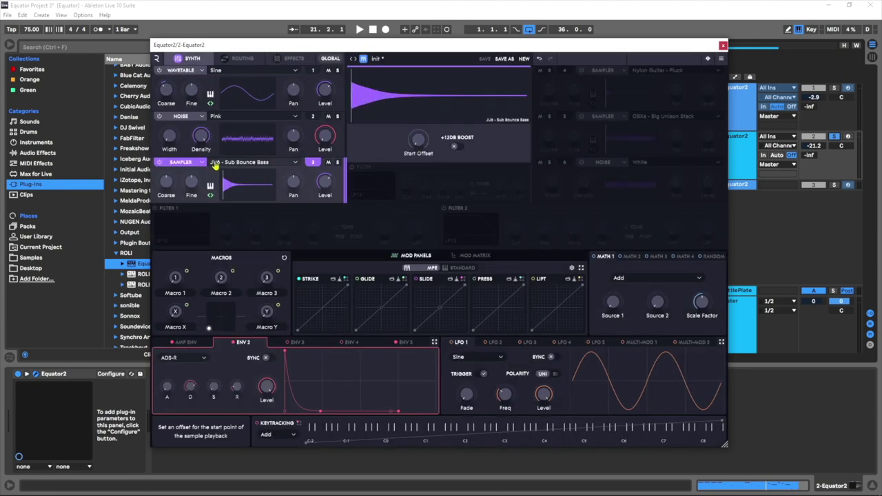
# Set the sampler's coarse pitch to -14 semitones and audition it soloed and with the other sources
pyautogui.moveTo(171, 183); pyautogui.dragTo(172, 187)
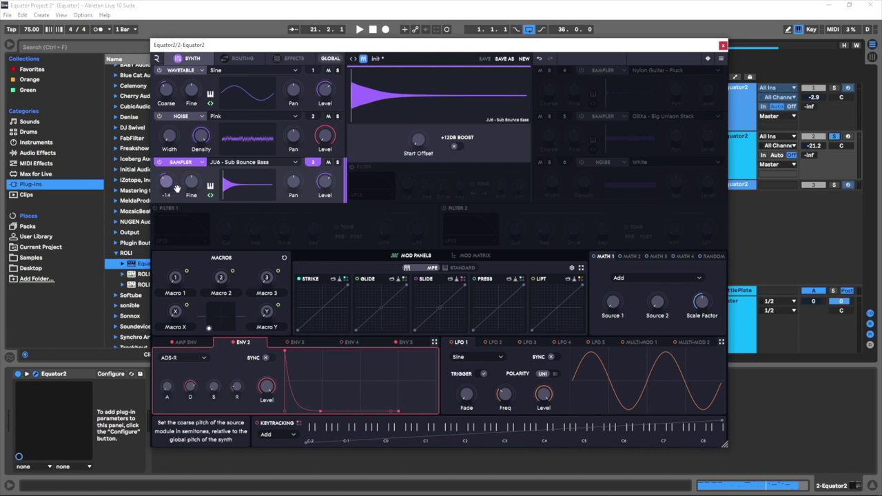
pyautogui.click(337, 164)
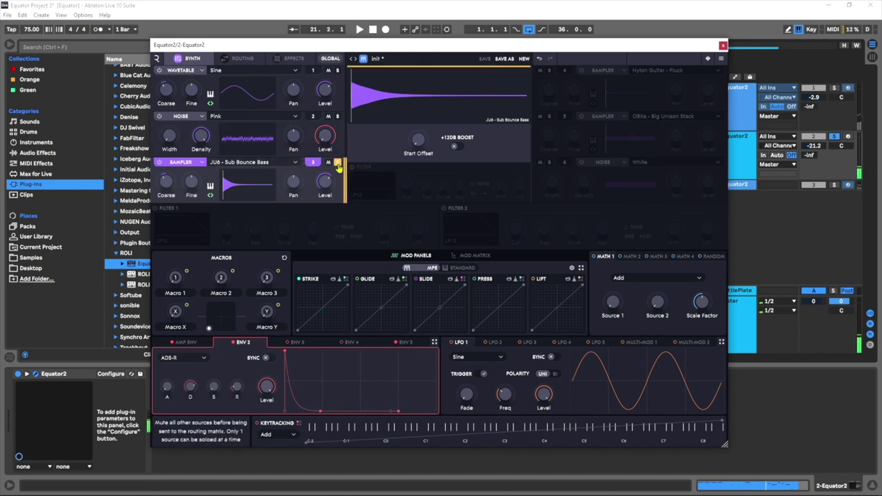
pyautogui.press('space')
pyautogui.press('space')
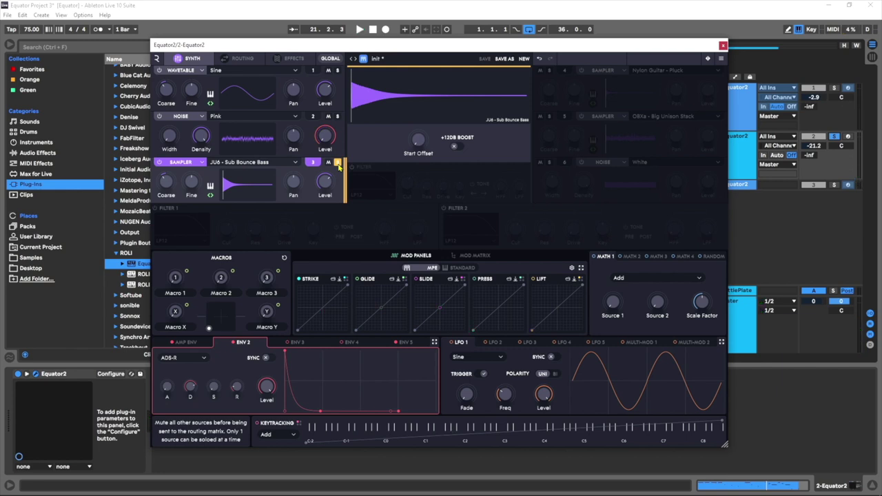
pyautogui.press('space')
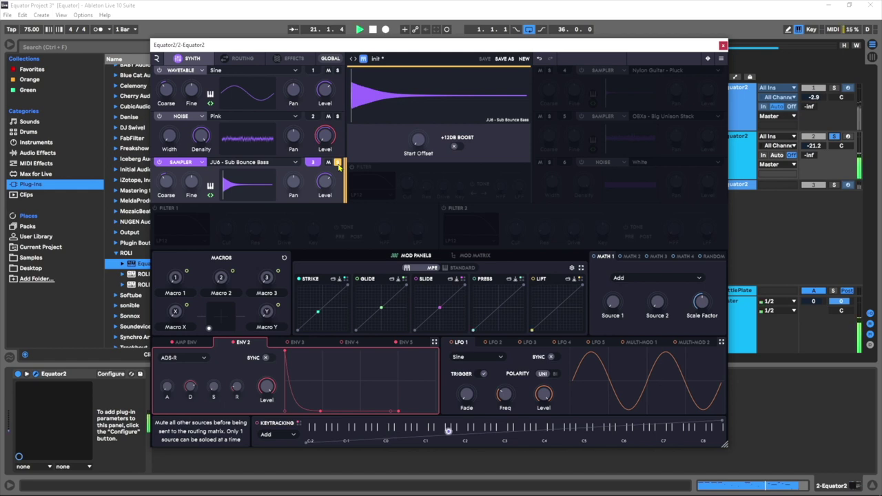
pyautogui.click(338, 163)
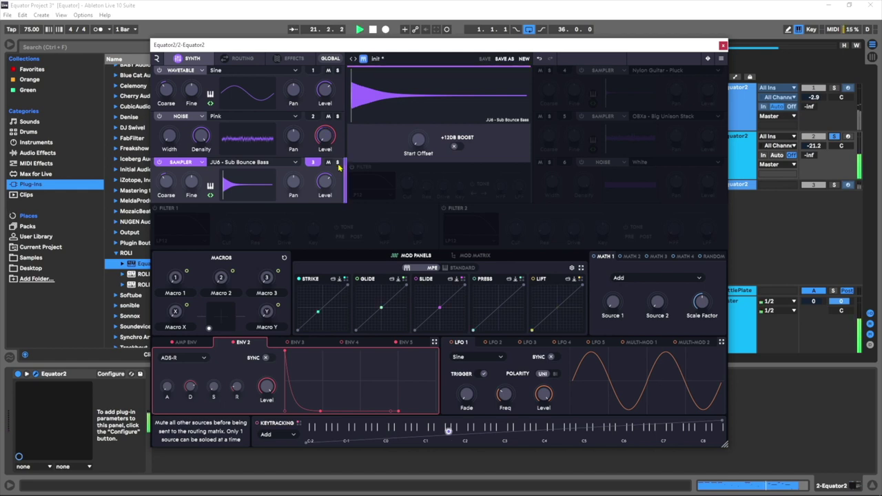
pyautogui.press('space')
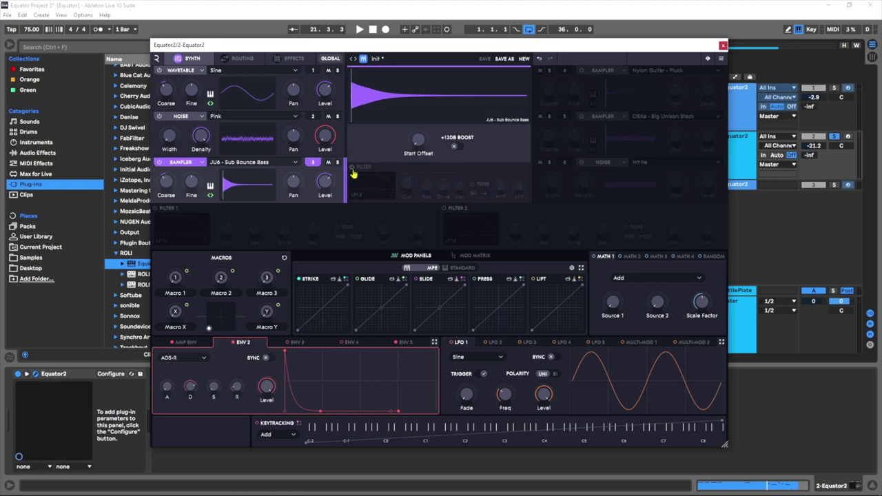
# Enable the sampler's filter and set its type to SV LP24
pyautogui.click(351, 168)
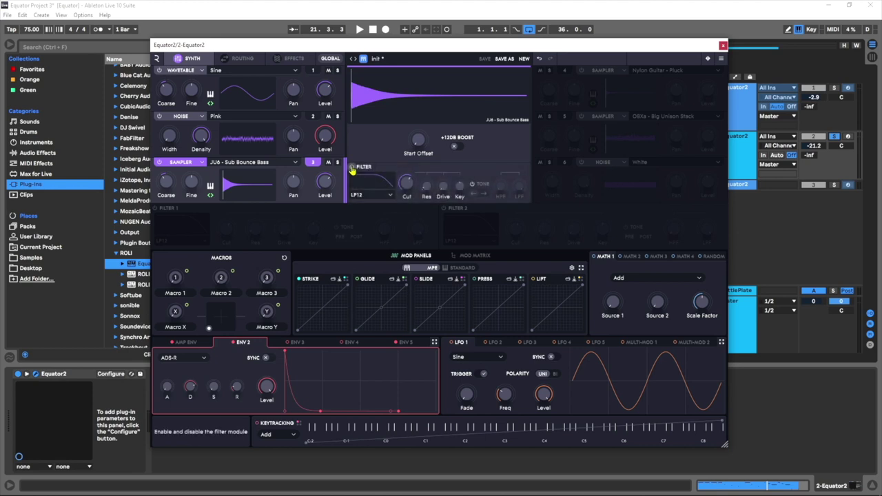
pyautogui.click(372, 197)
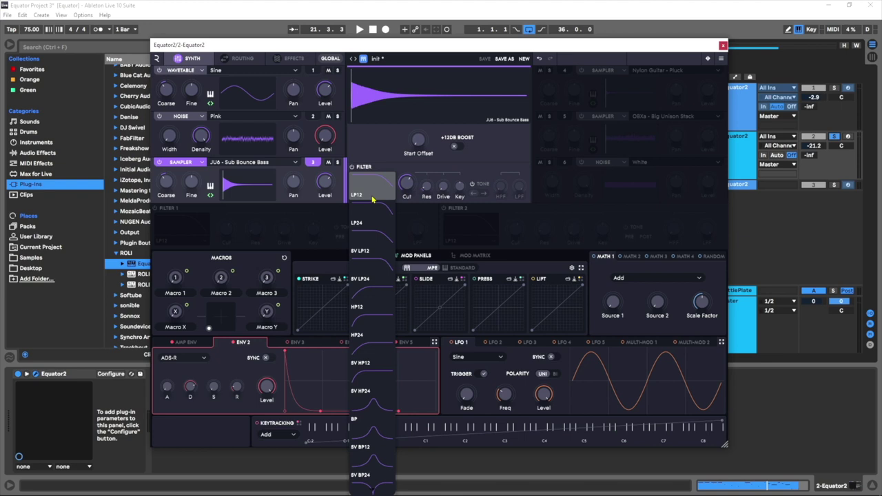
pyautogui.click(370, 274)
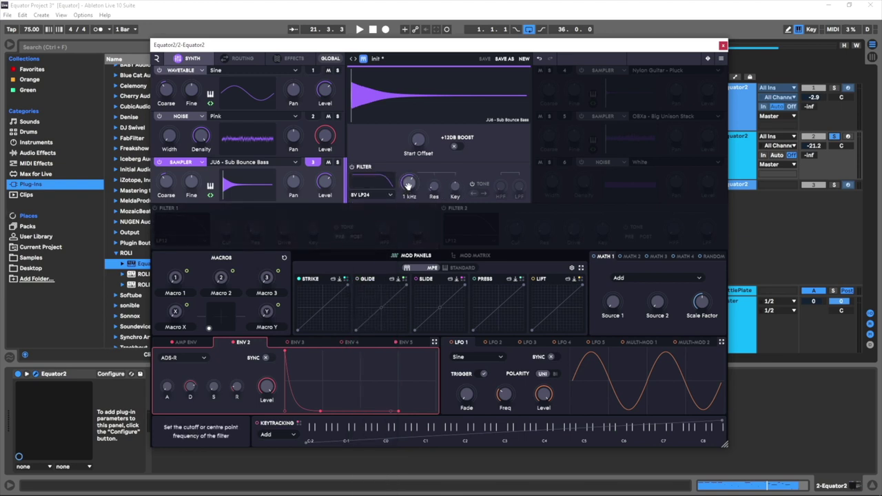
# Lower the sampler filter's cutoff and modulate it with Envelope 2 at an amount of 100
pyautogui.moveTo(408, 185); pyautogui.dragTo(409, 217)
pyautogui.rightClick(410, 185)
pyautogui.click(200, 206)
pyautogui.moveTo(207, 220)
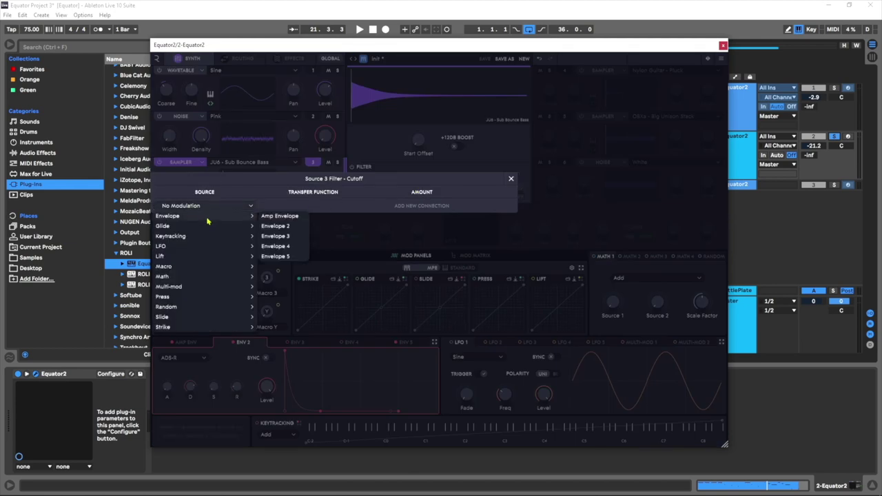
pyautogui.click(288, 226)
pyautogui.click(417, 206)
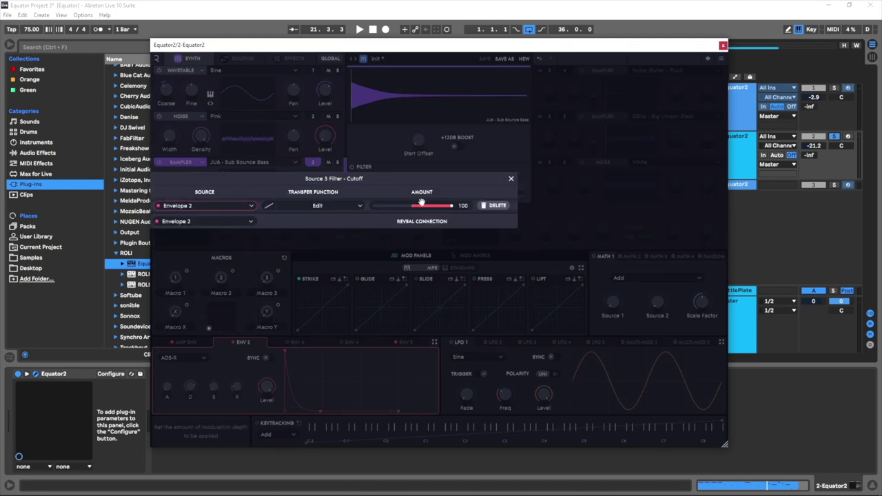
pyautogui.click(510, 178)
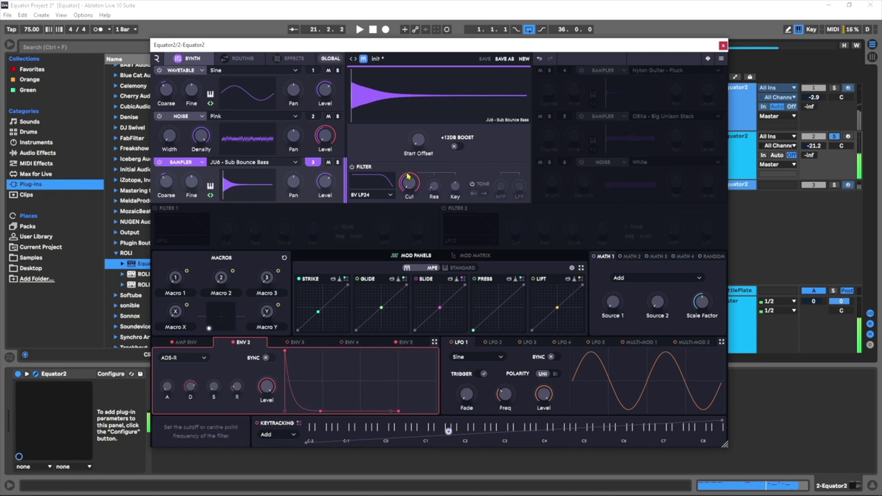
# Solo the sampler and readjust its filter cutoff, auditioning the result
pyautogui.press('space')
pyautogui.click(337, 163)
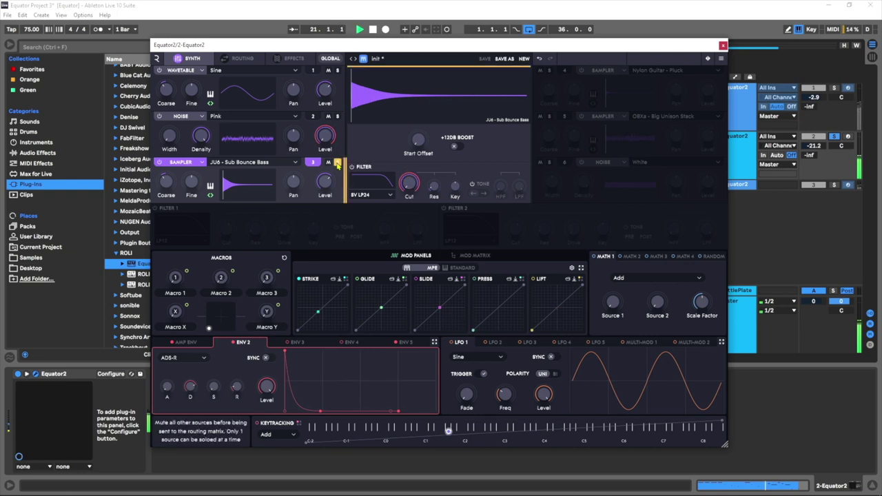
pyautogui.press('space')
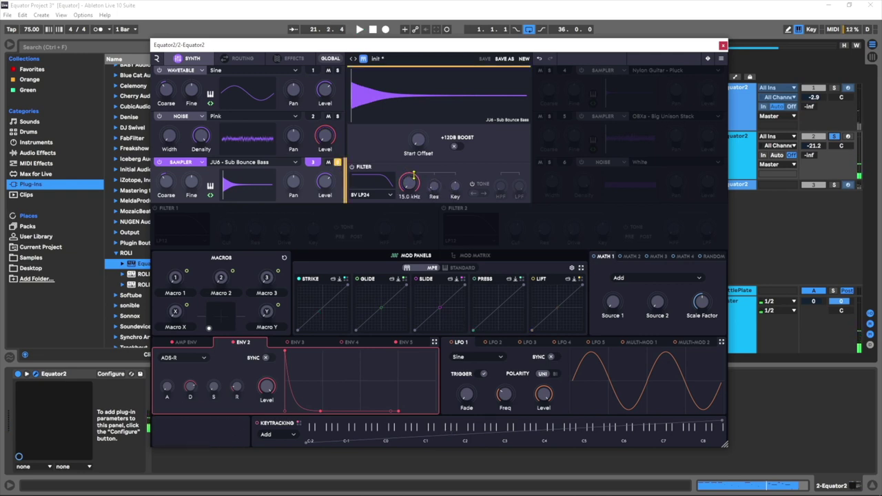
pyautogui.moveTo(413, 174)
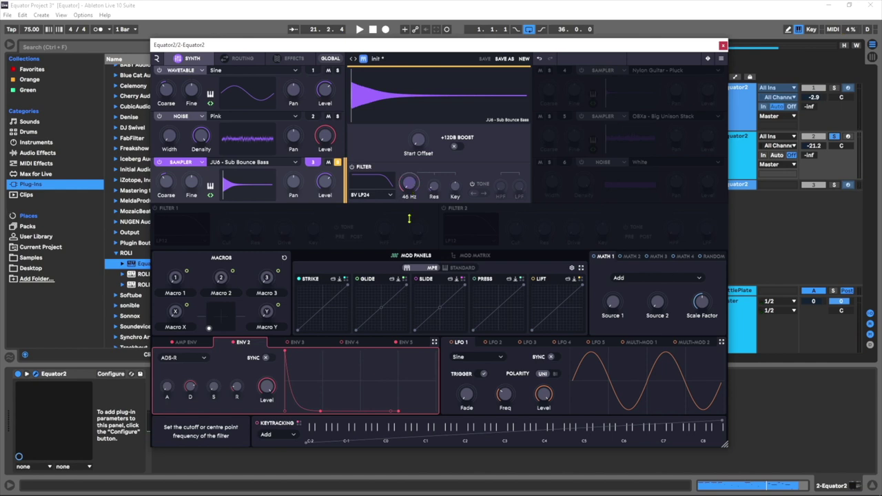
pyautogui.moveTo(408, 218); pyautogui.dragTo(414, 190)
pyautogui.press('space')
pyautogui.press('space')
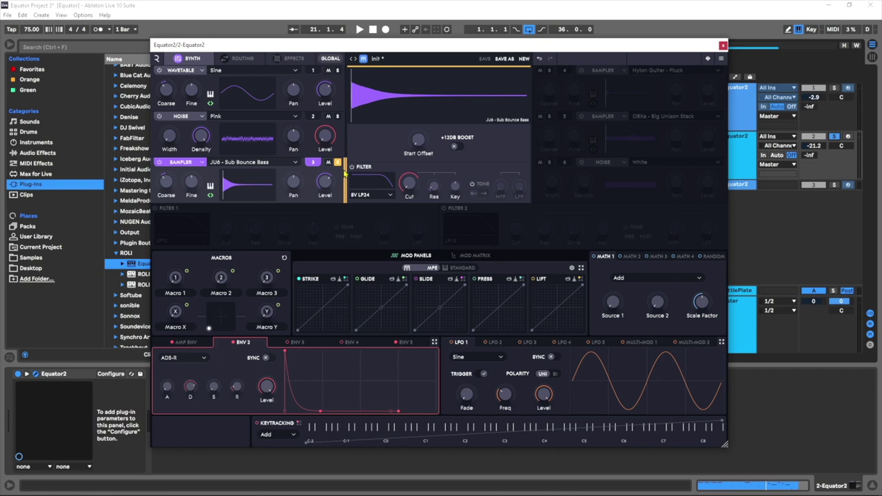
# Unsolo the sampler during playback and lower the noise Density slightly
pyautogui.press('space')
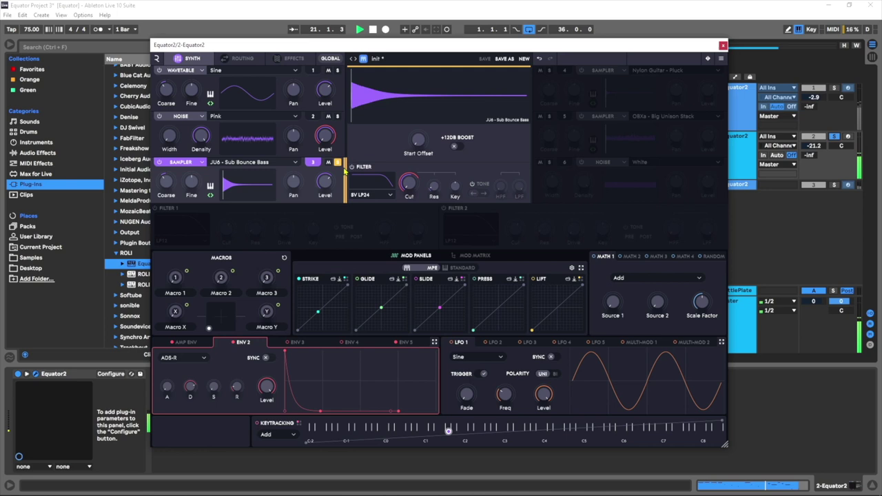
pyautogui.click(337, 162)
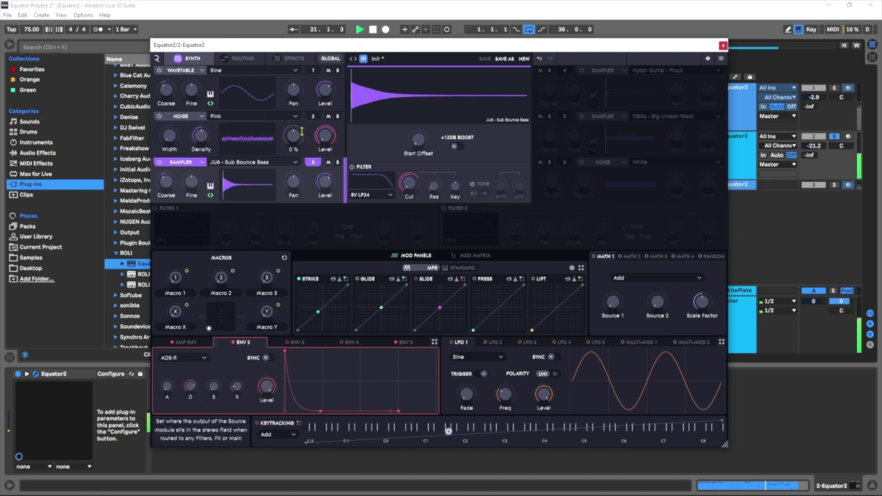
pyautogui.press('space')
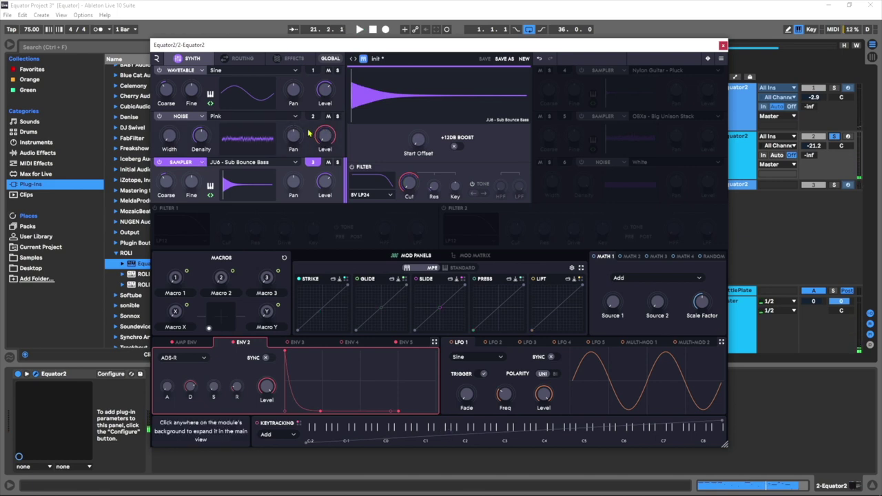
# Set Envelope 5's modulation amount on the noise filter's cutoff to 40 and audition the full patch
pyautogui.click(309, 134)
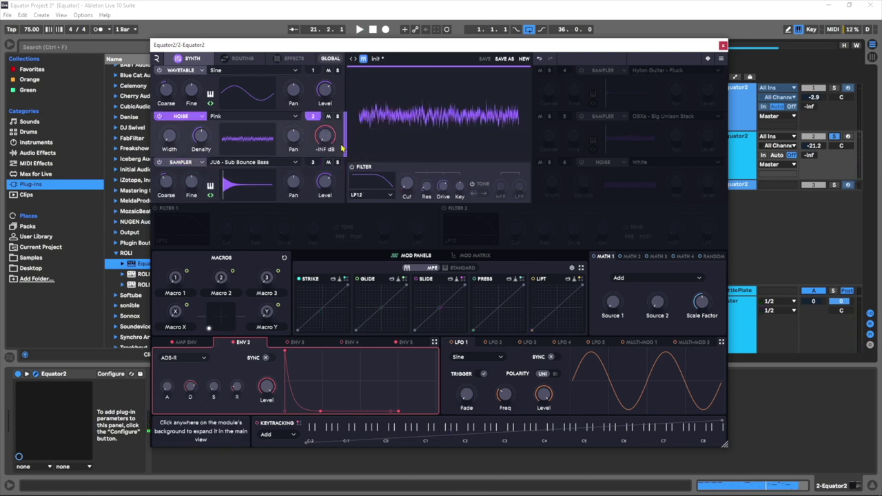
pyautogui.rightClick(407, 183)
pyautogui.moveTo(434, 206); pyautogui.dragTo(430, 208)
pyautogui.press('space')
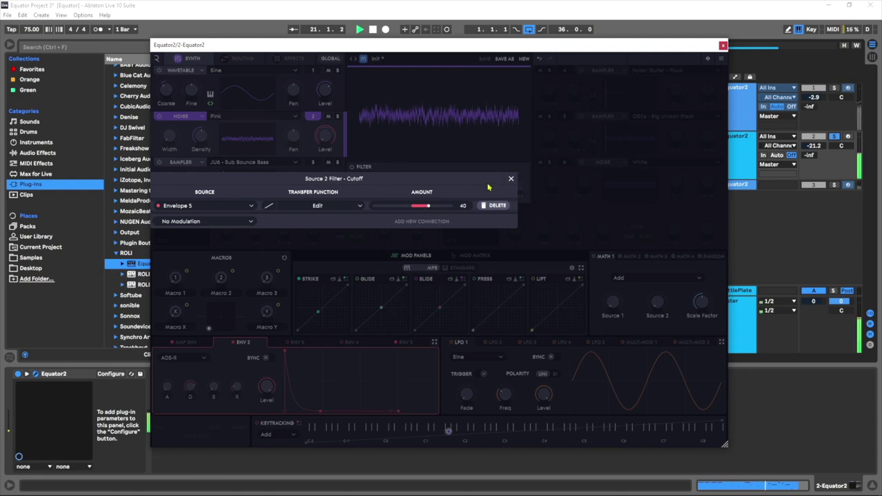
pyautogui.click(510, 179)
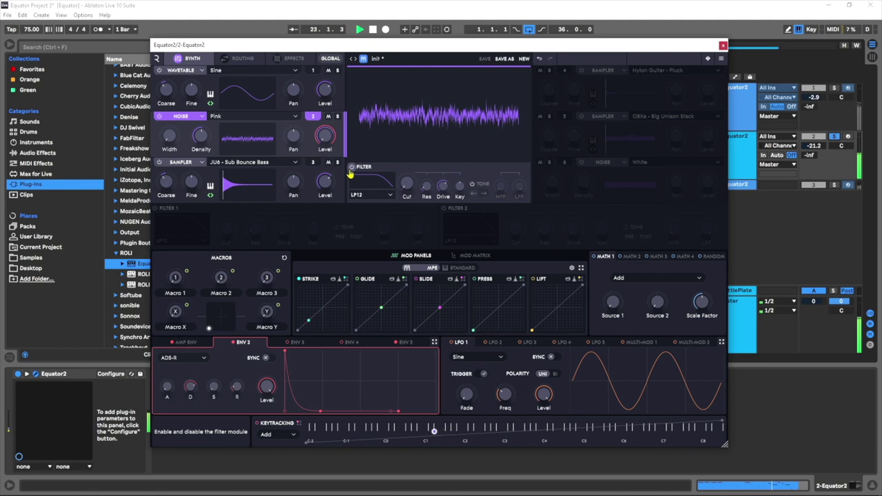
pyautogui.press('space')
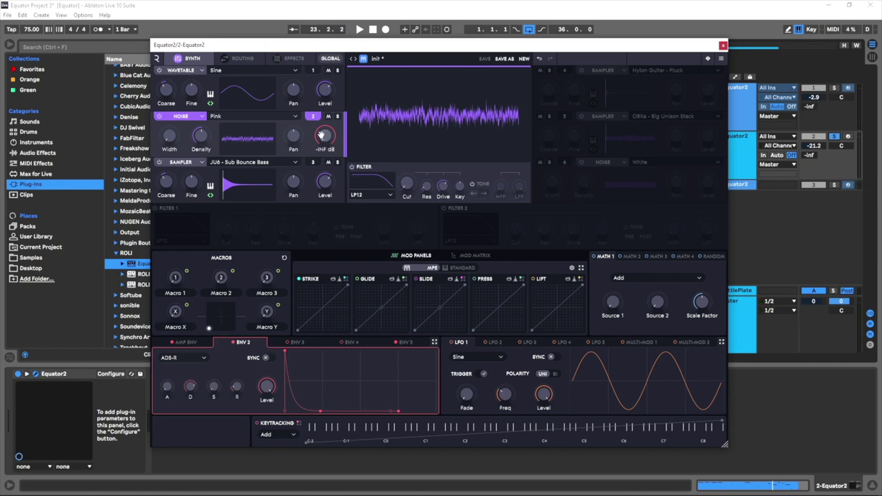
# Add a Simple Dist effect in effect slot 3
pyautogui.click(284, 60)
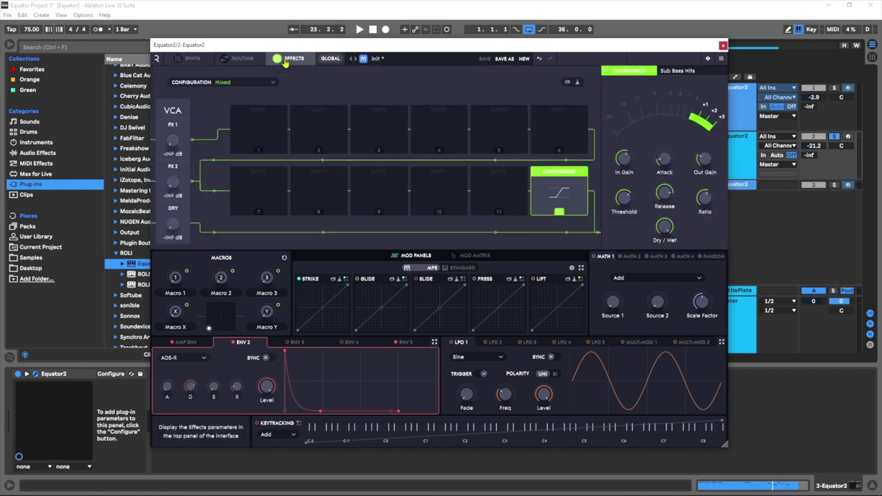
pyautogui.click(366, 132)
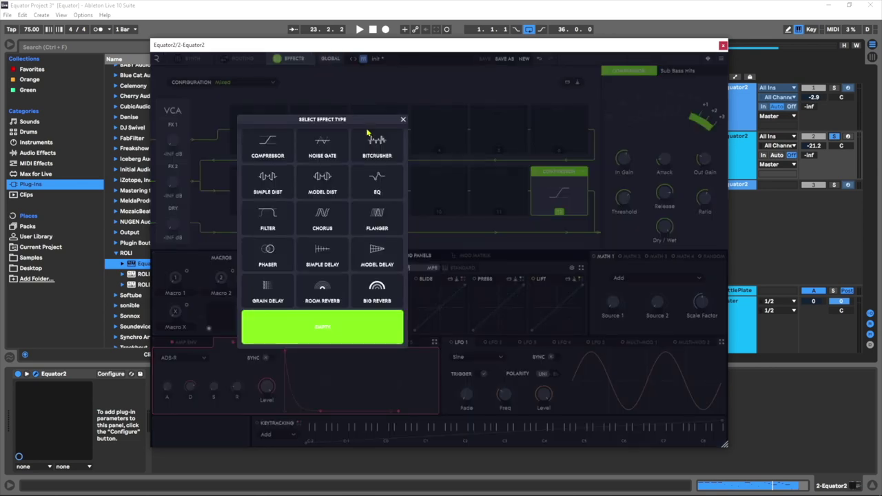
pyautogui.click(268, 182)
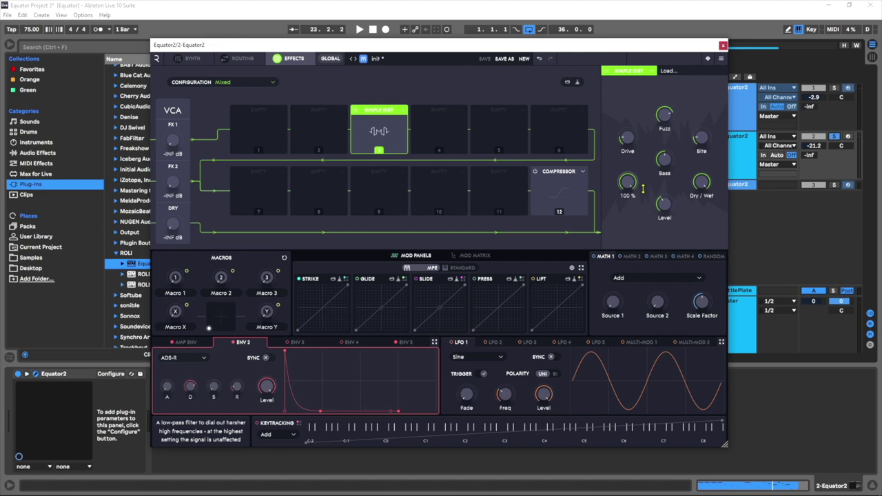
# Lower the Simple Dist effect's Dry/Wet mix to 6 % while auditioning the patch
pyautogui.press('space')
pyautogui.moveTo(701, 184); pyautogui.dragTo(689, 224)
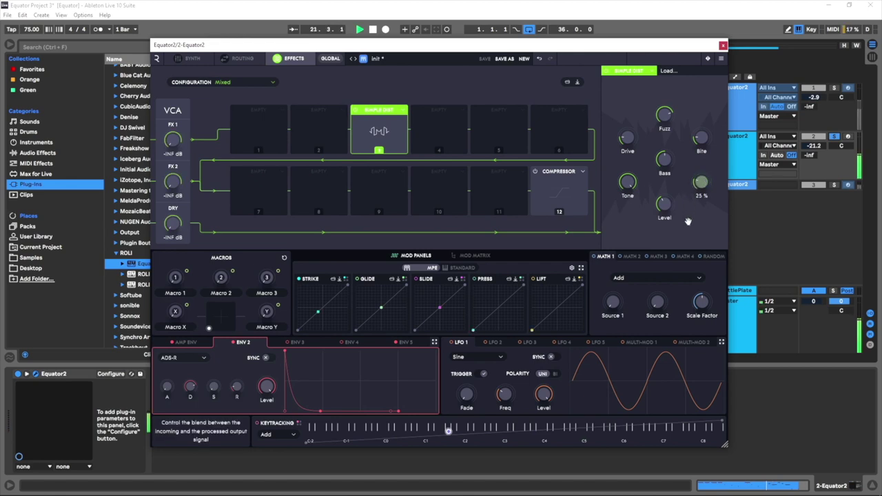
pyautogui.moveTo(701, 188)
pyautogui.mouseDown()
pyautogui.moveTo(710, 189)
pyautogui.moveTo(702, 184)
pyautogui.mouseUp()
pyautogui.press('space')
# Adjust the Simple Dist effect's output Level by ear during playback
pyautogui.moveTo(665, 209); pyautogui.dragTo(658, 200)
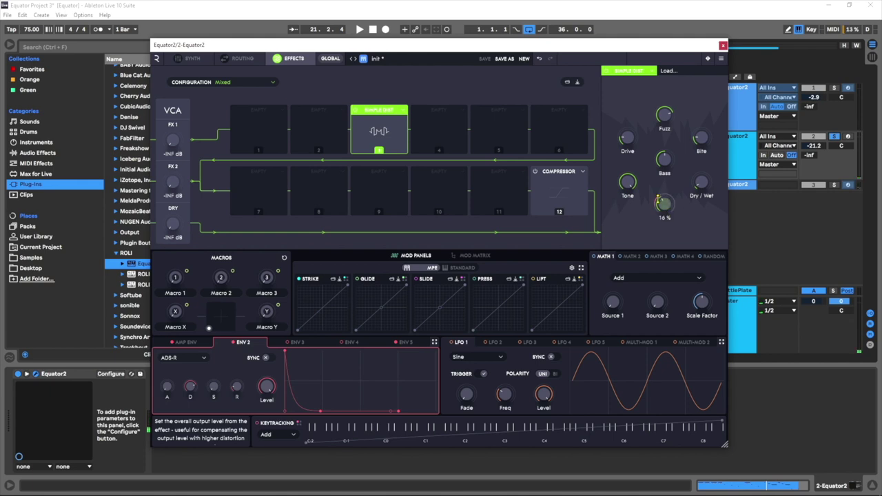
pyautogui.click(233, 347)
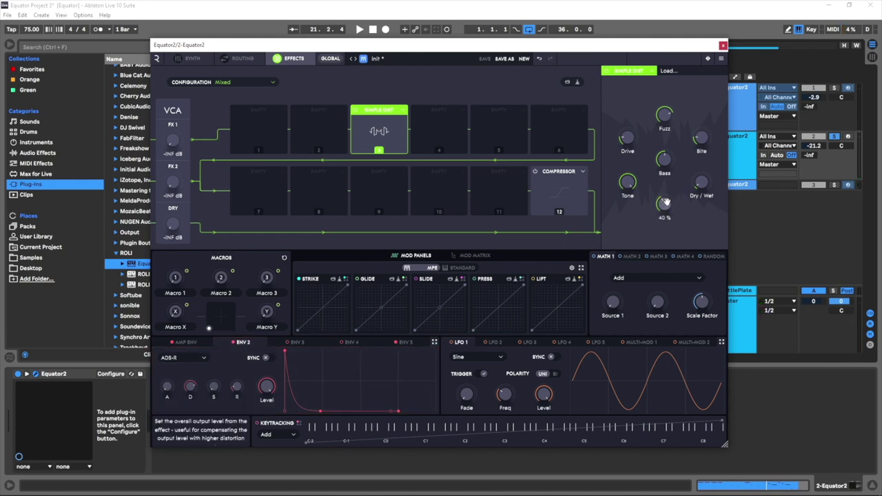
pyautogui.press('space')
pyautogui.scroll(-7, 664, 205)
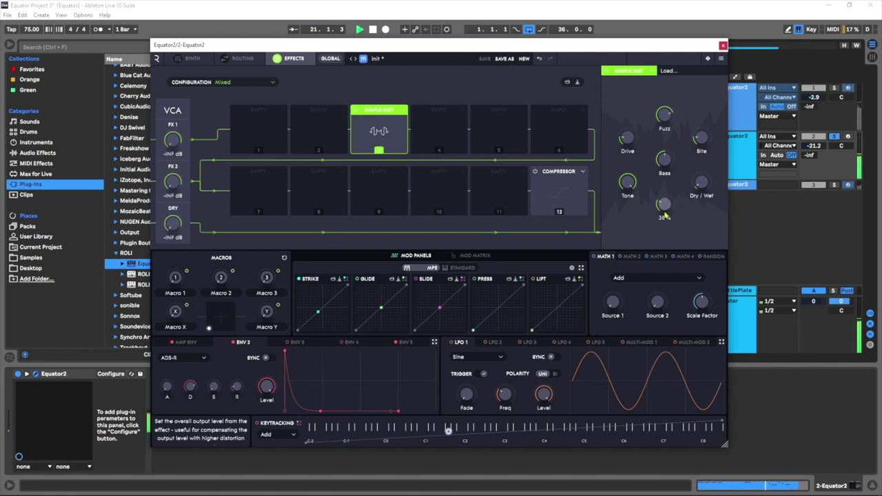
pyautogui.moveTo(665, 208); pyautogui.dragTo(671, 190)
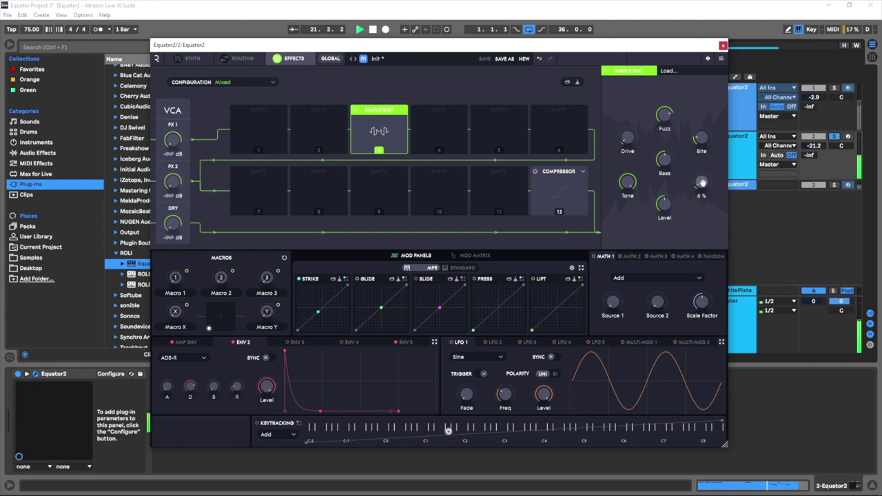
pyautogui.press('space')
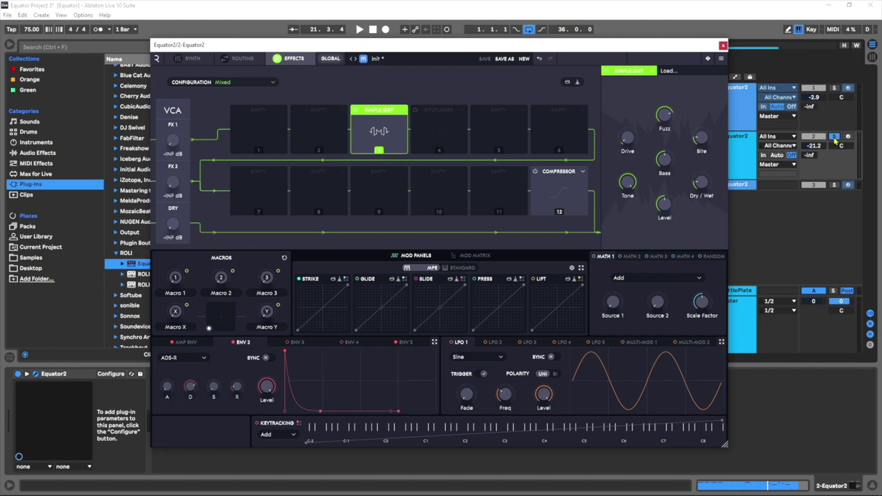
# Unsolo track 2 and raise its volume to -19.2 while playing it with the other tracks
pyautogui.click(834, 139)
pyautogui.press('space')
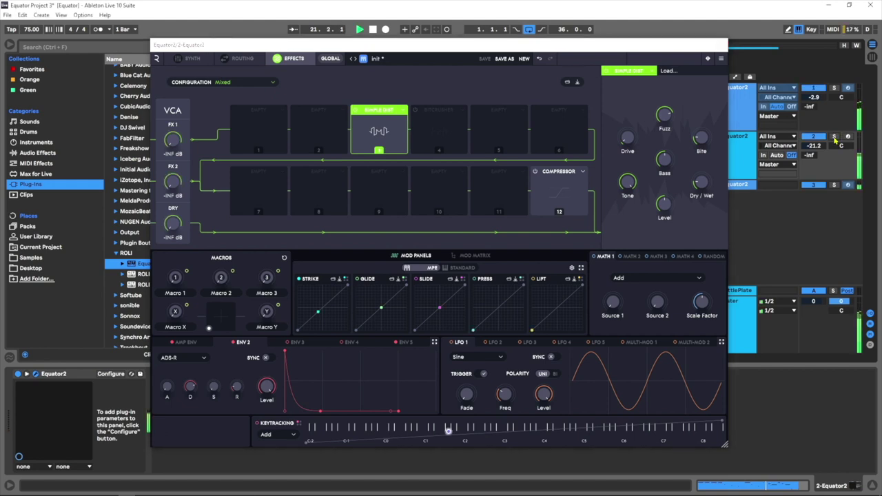
pyautogui.scroll(2, 816, 148)
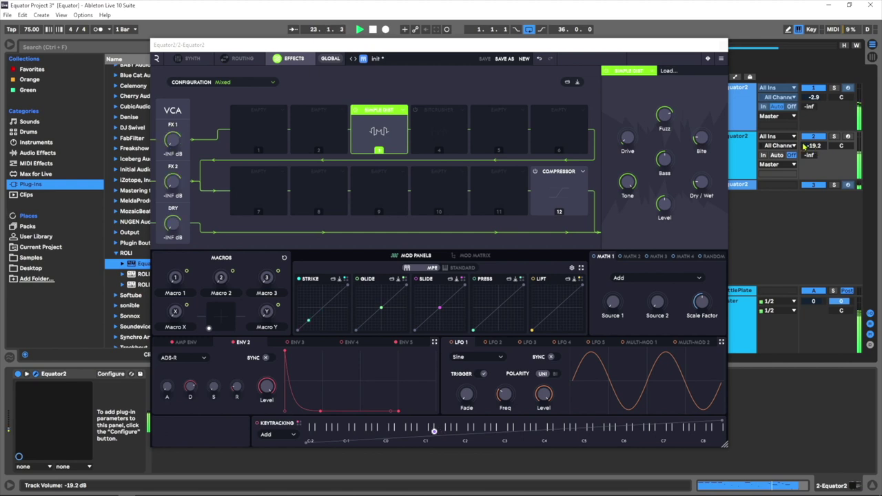
# Return to the synth view with the patch's sound sources
pyautogui.click(196, 60)
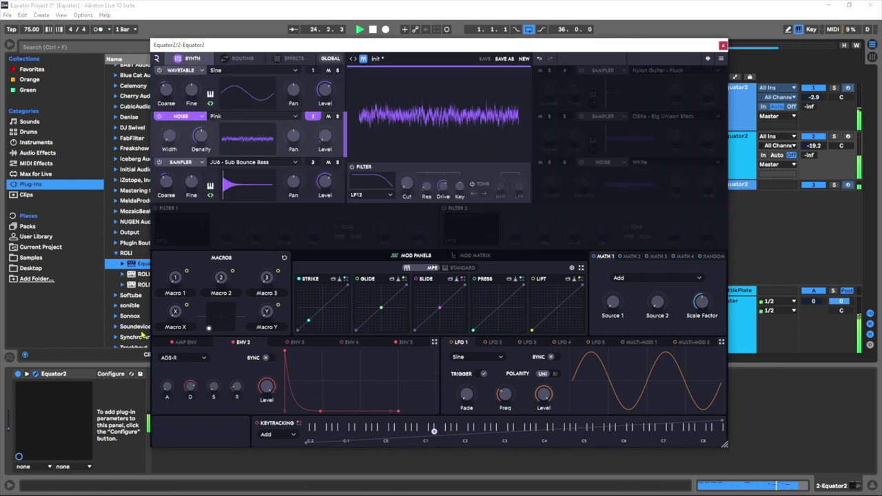